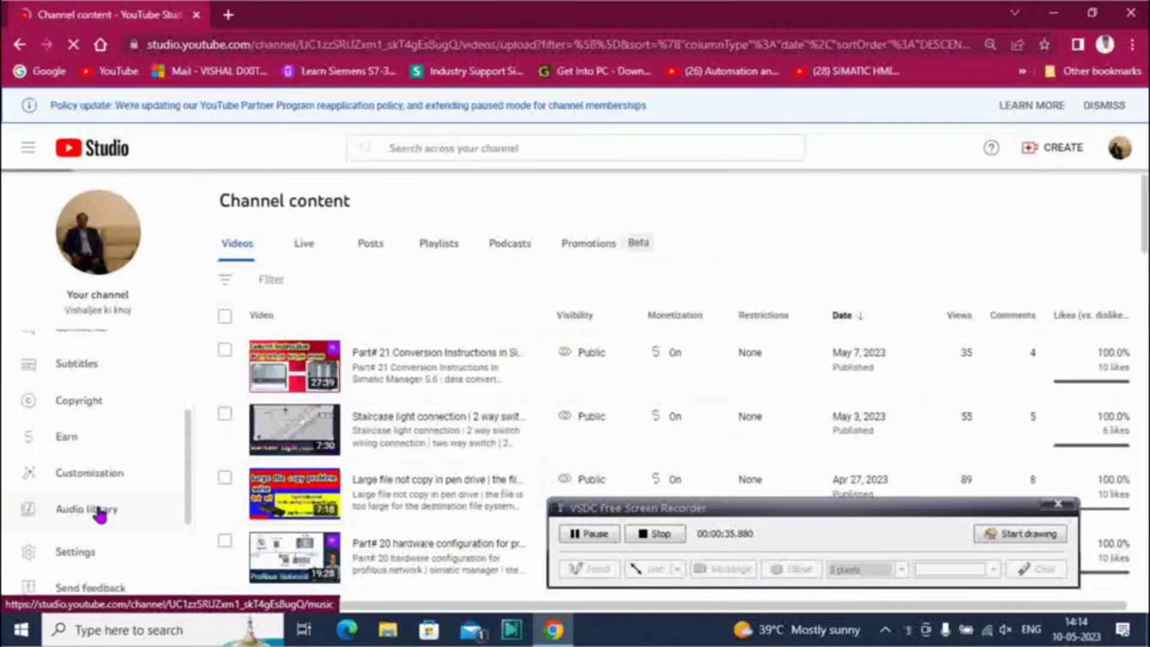
Open the channel's audio library and move the floating screen recorder window clear of the track list.
left_click(100, 510)
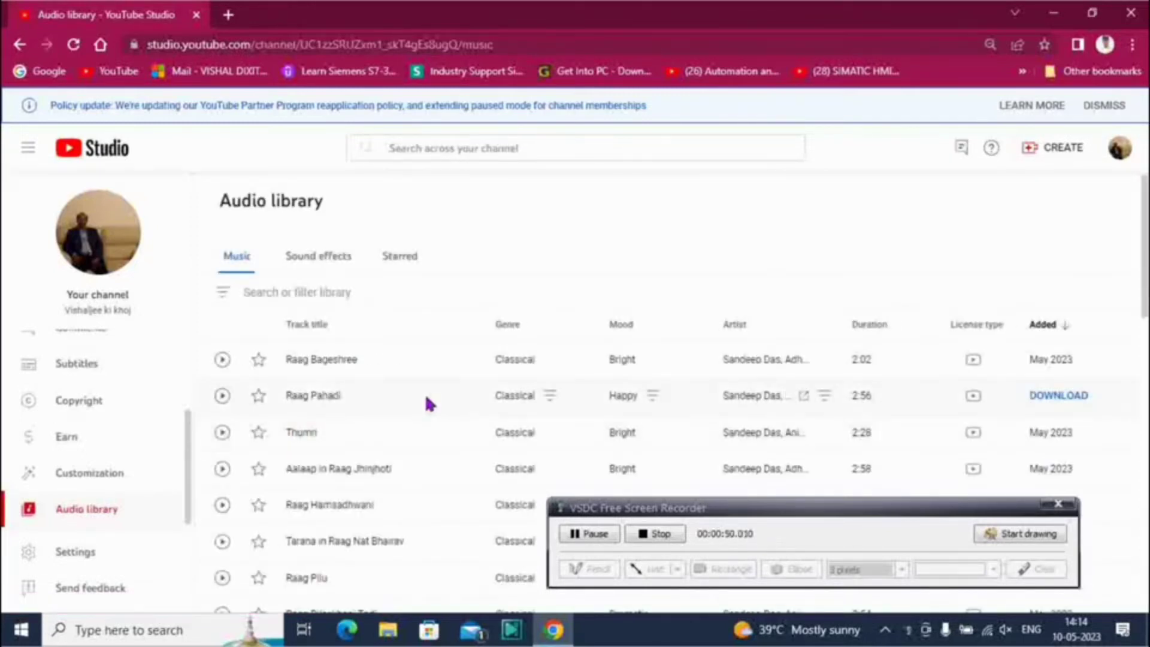
left_click(752, 506)
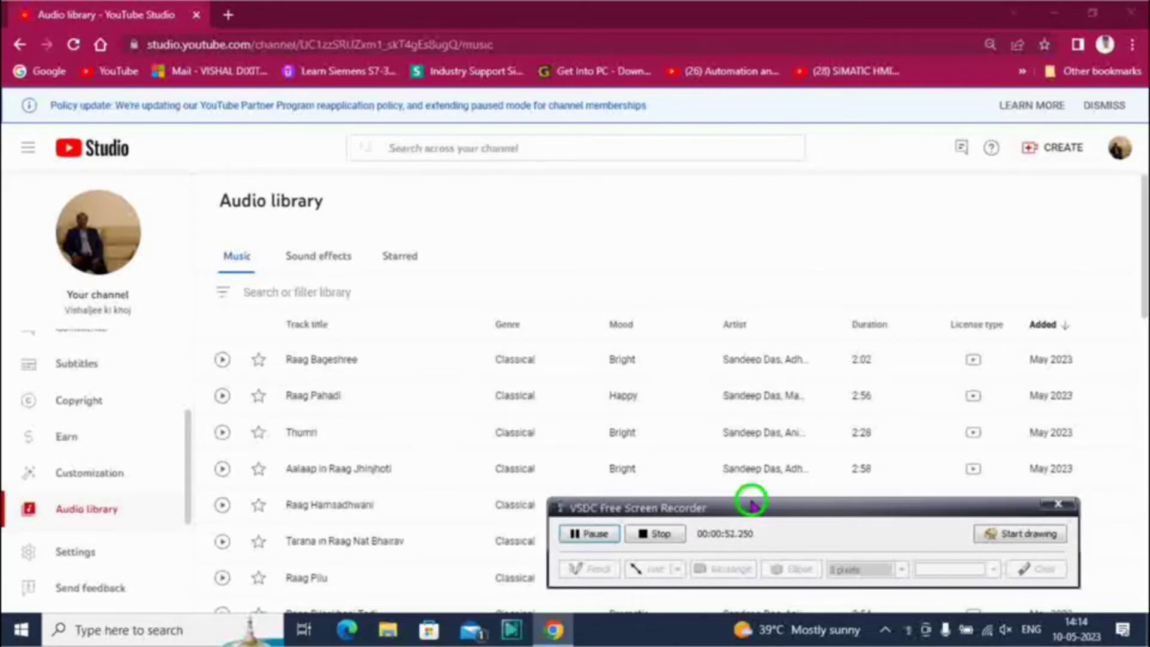
left_click_drag(802, 518, 641, 113)
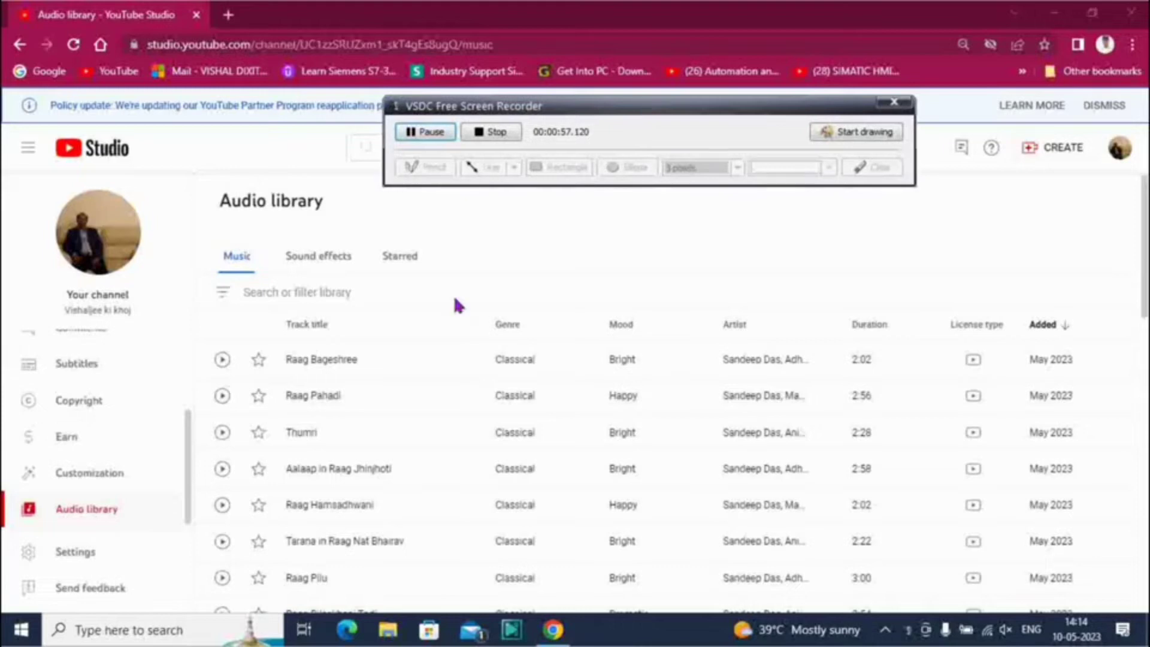
Show the library's sound effects and filter them by the Cartoon category.
left_click(321, 265)
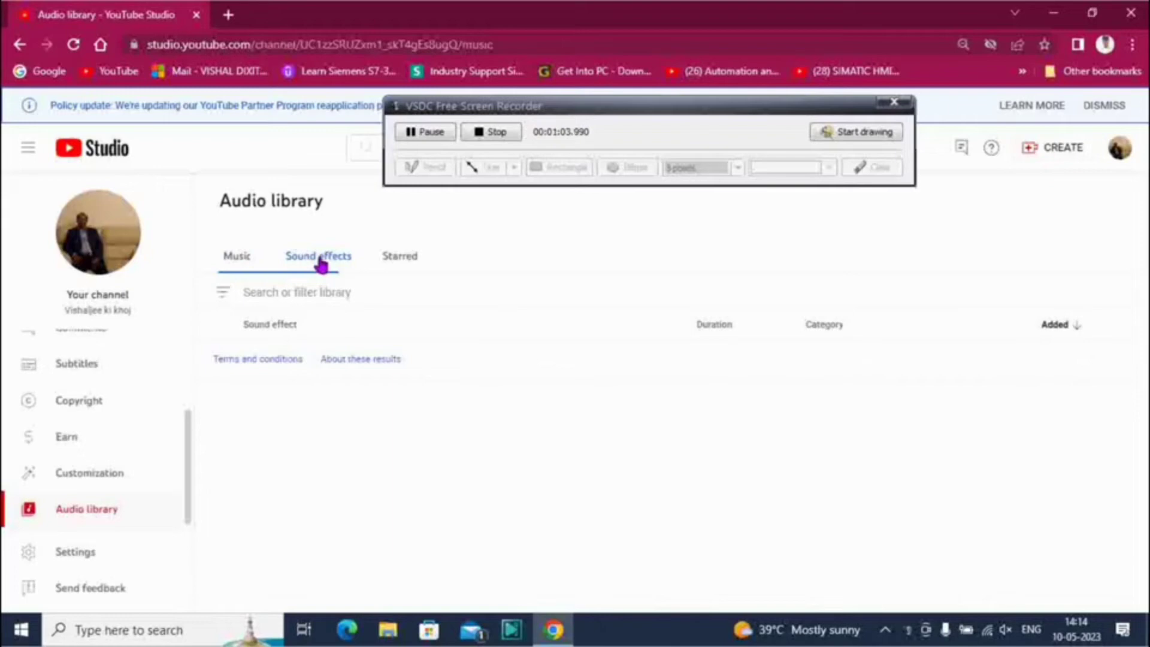
left_click(224, 295)
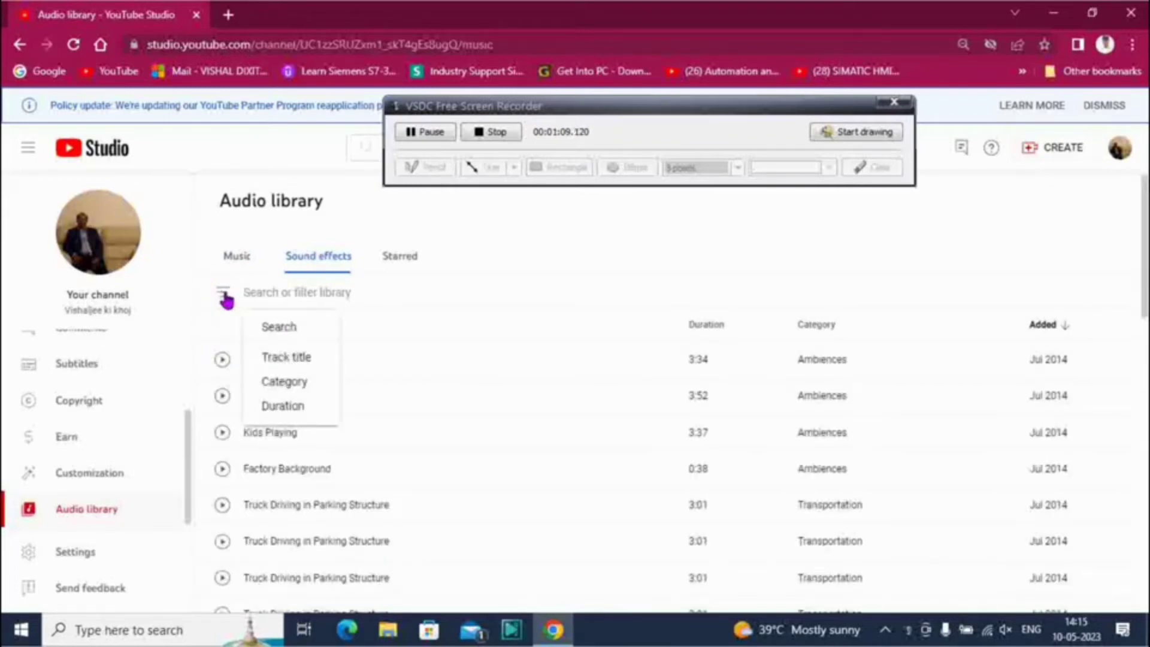
left_click(279, 386)
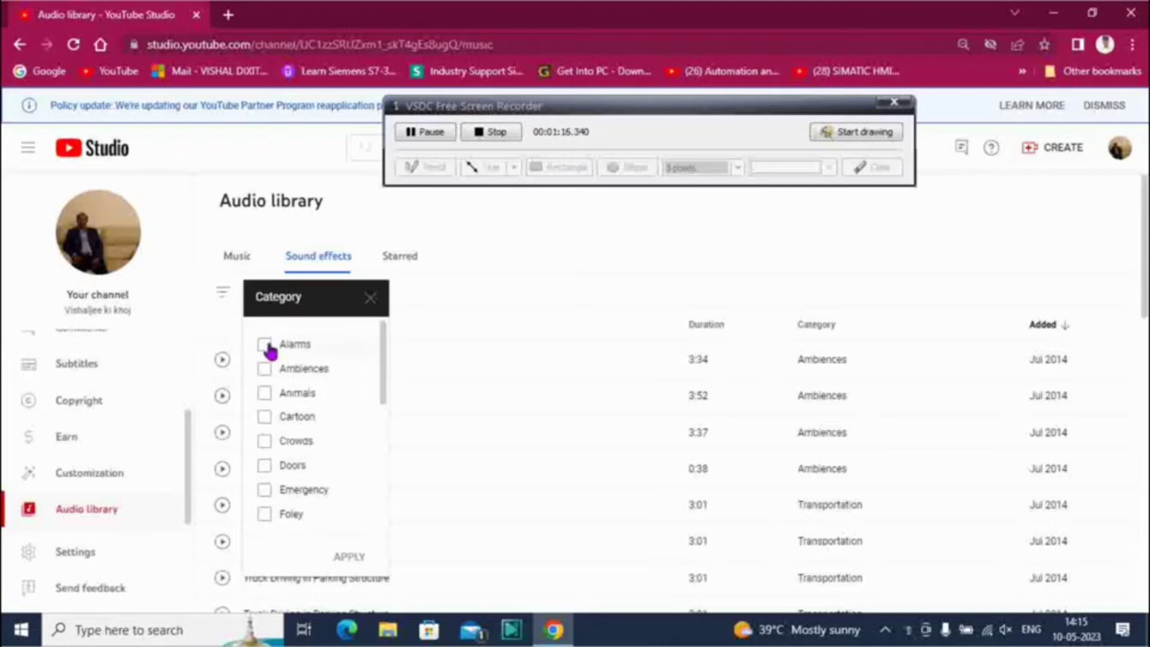
left_click(265, 417)
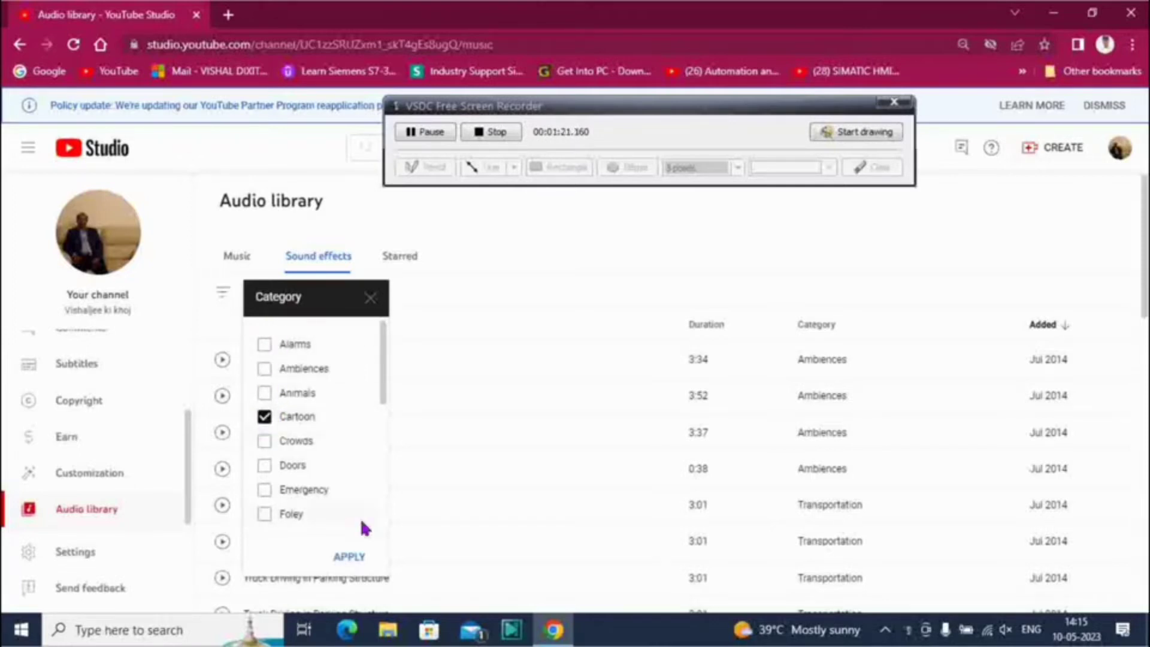
left_click(350, 557)
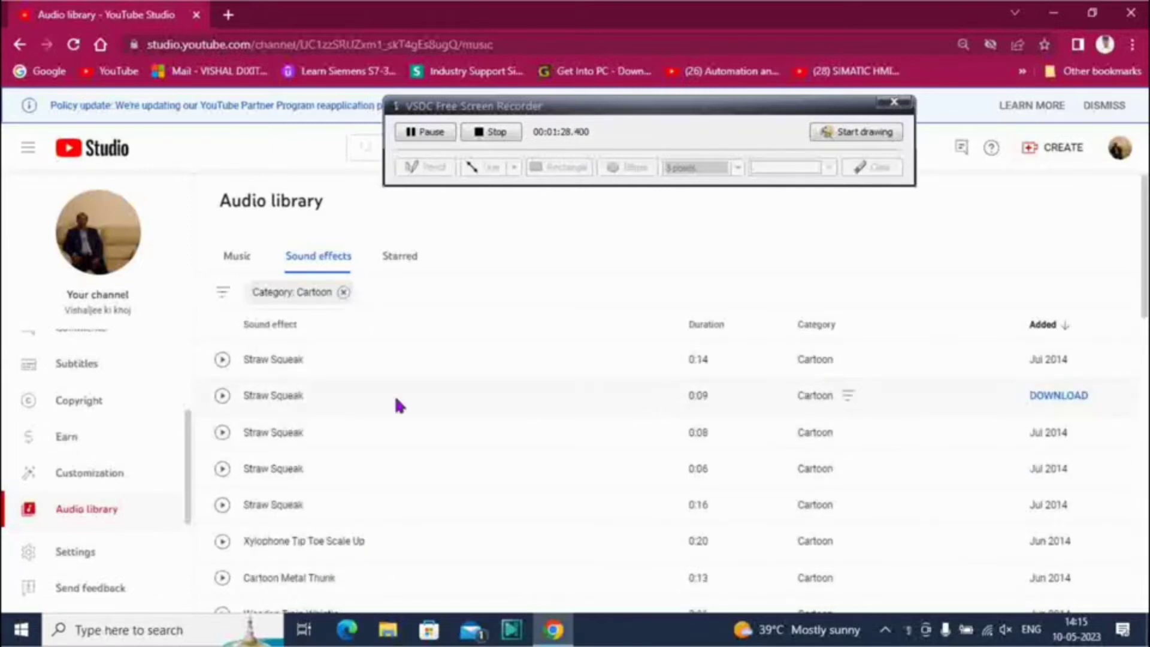
Play the 0:14 Straw Squeak sound effect and raise the system volume to 100.
left_click(222, 360)
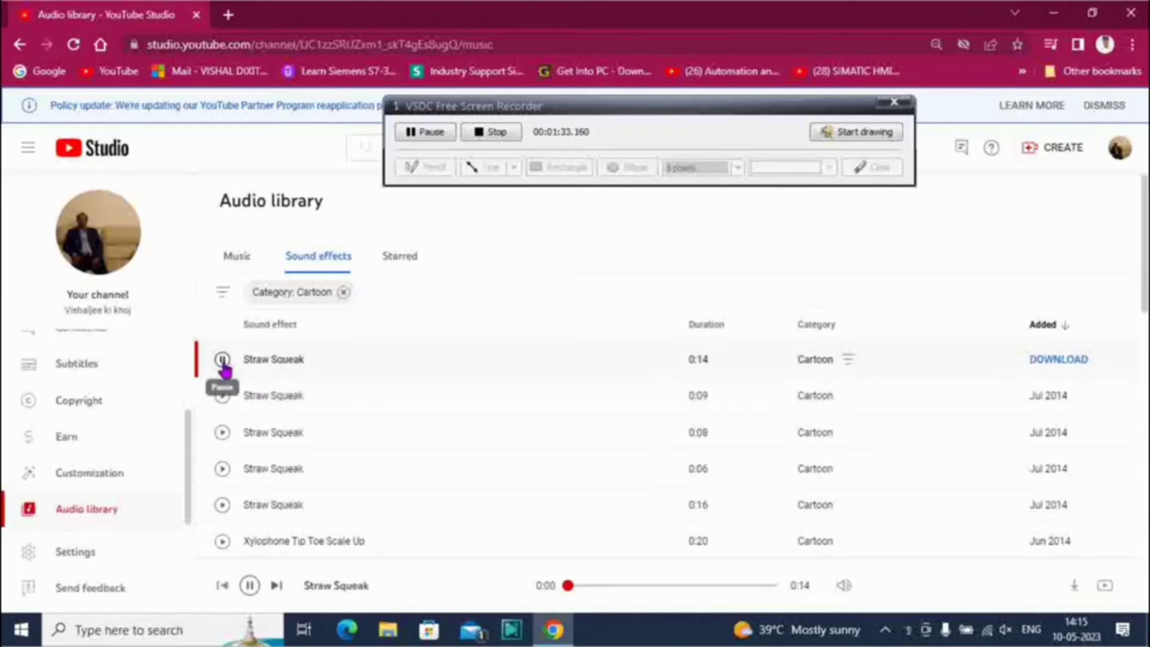
key("XF86AudioRaiseVolume")
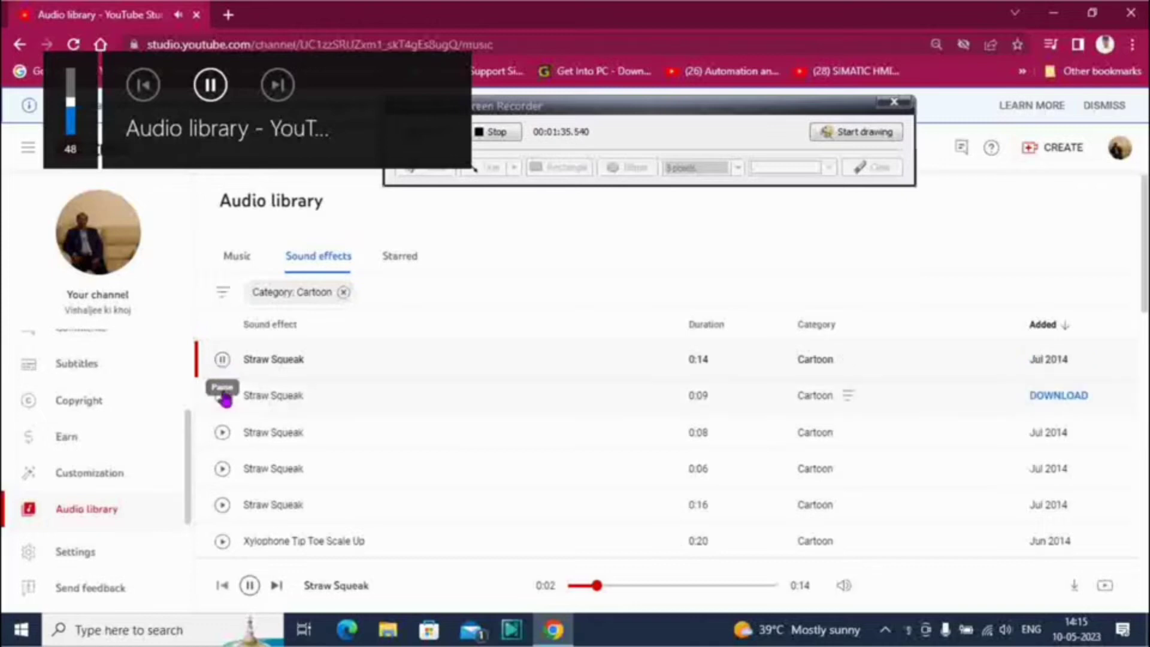
key("XF86AudioRaiseVolume")
key("XF86AudioRaiseVolume")
key("XF86AudioRaiseVolume")
key("XF86AudioRaiseVolume")
key("XF86AudioRaiseVolume")
key("XF86AudioRaiseVolume")
key("XF86AudioRaiseVolume")
key("XF86AudioRaiseVolume")
key("XF86AudioRaiseVolume")
key("XF86AudioRaiseVolume")
key("XF86AudioRaiseVolume")
key("XF86AudioRaiseVolume")
key("XF86AudioRaiseVolume")
key("XF86AudioRaiseVolume")
key("XF86AudioRaiseVolume")
key("XF86AudioRaiseVolume")
key("XF86AudioRaiseVolume")
key("XF86AudioRaiseVolume")
key("XF86AudioRaiseVolume")
key("XF86AudioRaiseVolume")
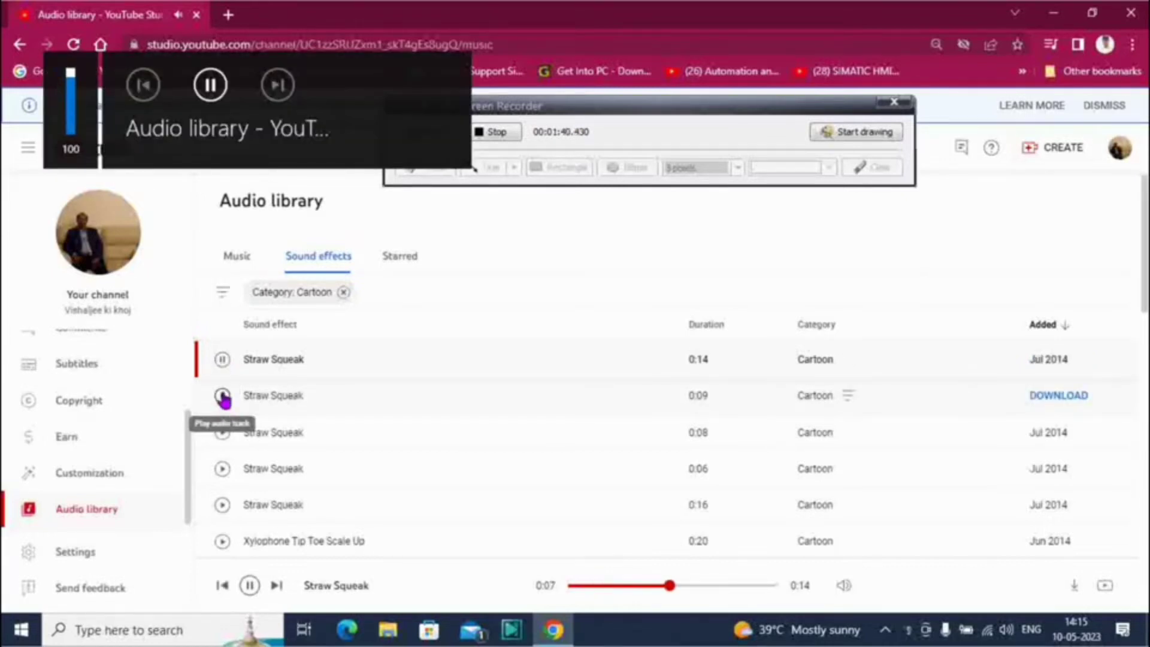
Preview the 0:09 and 0:08 Straw Squeak sound effects, then pause playback.
left_click(222, 396)
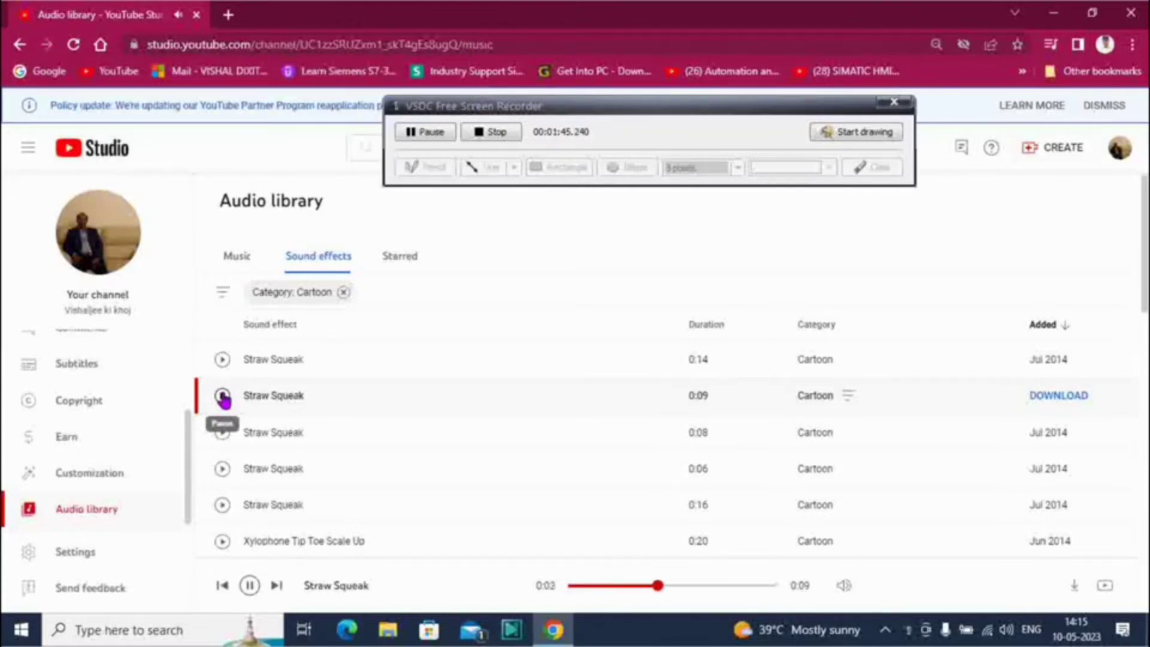
left_click(223, 434)
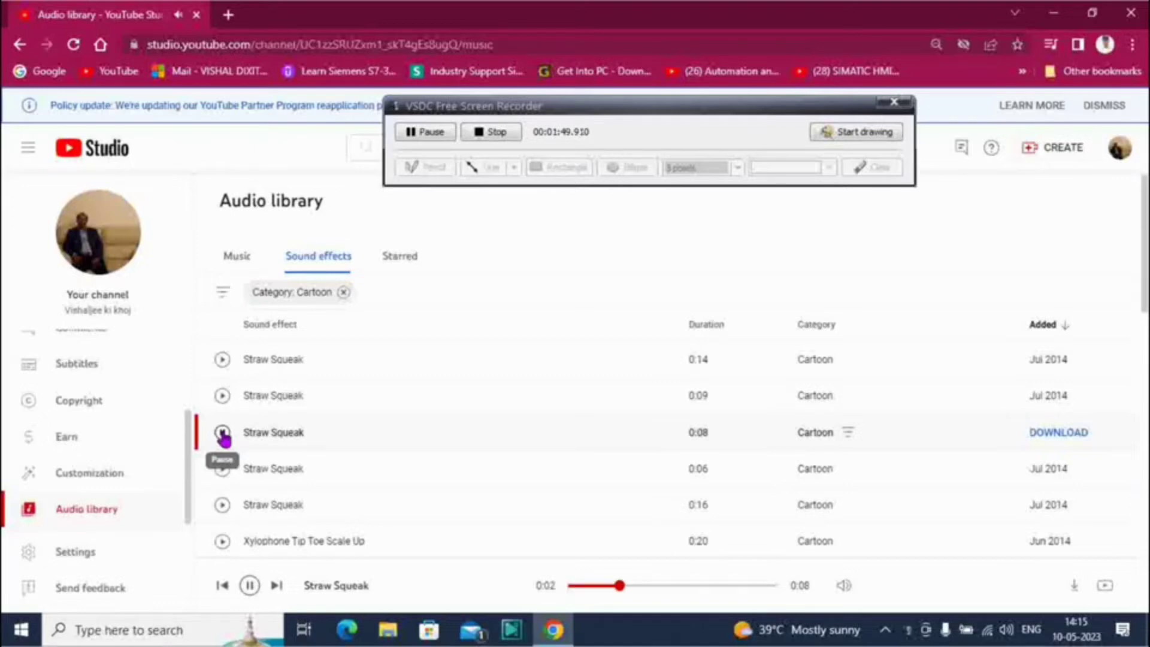
left_click(222, 433)
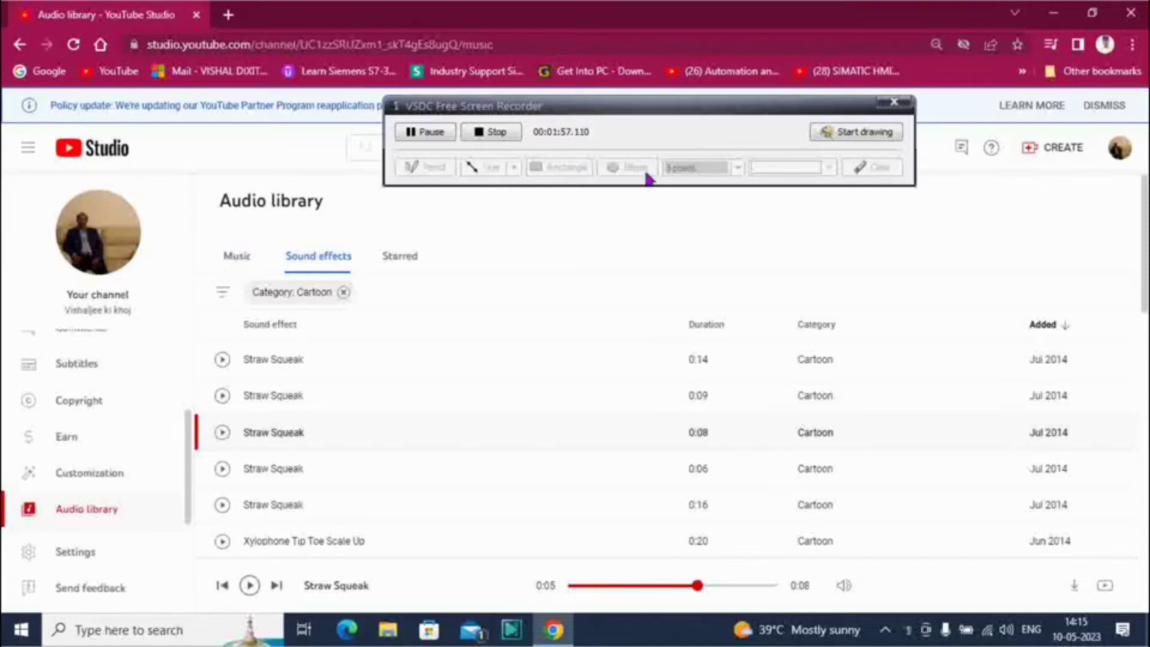
Mark the Music and Sound effects headings with magenta on-screen rectangles, then finish drawing.
left_click(831, 135)
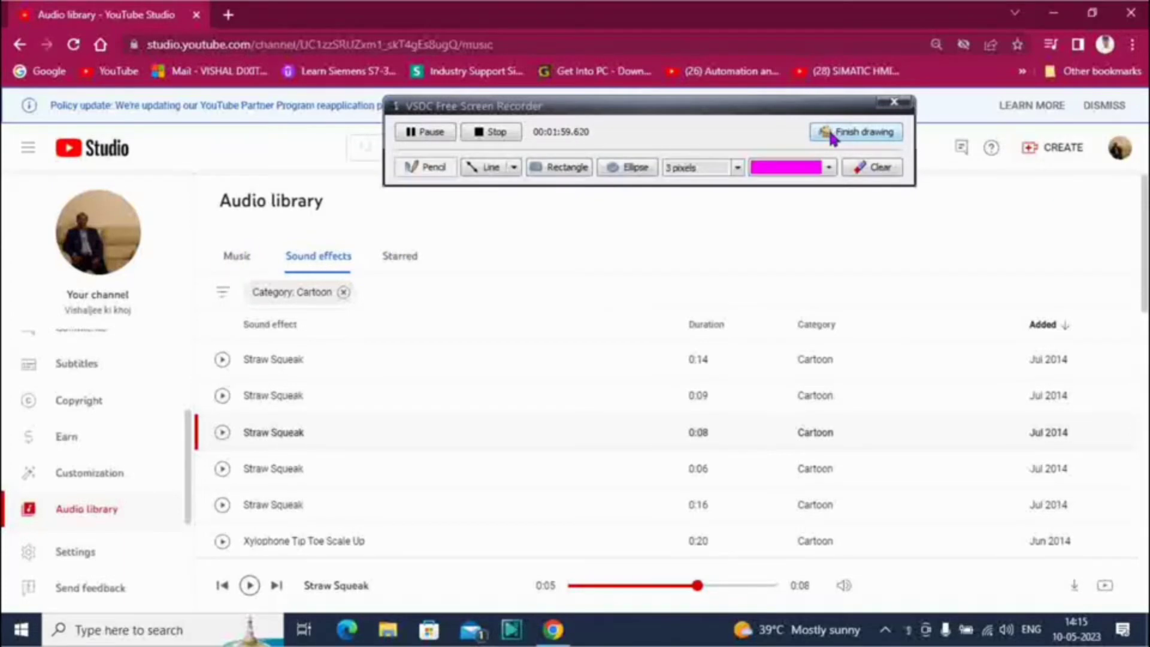
left_click(547, 169)
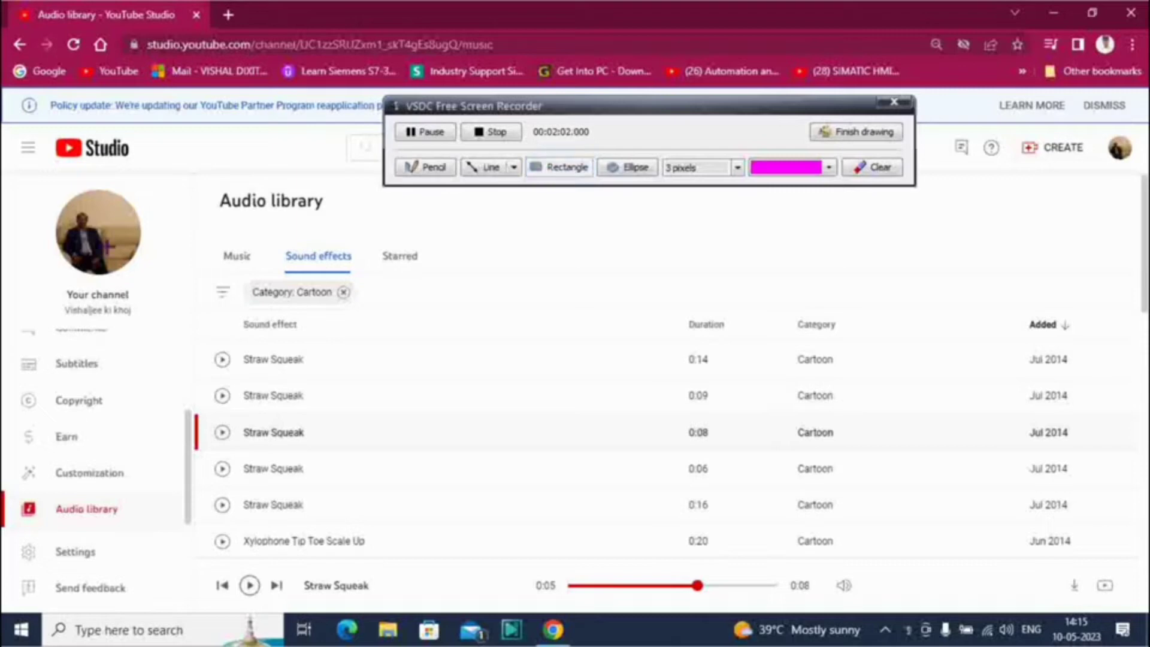
mouse_move(201, 236)
left_mouse_down()
mouse_move(267, 267)
mouse_move(361, 275)
left_mouse_up()
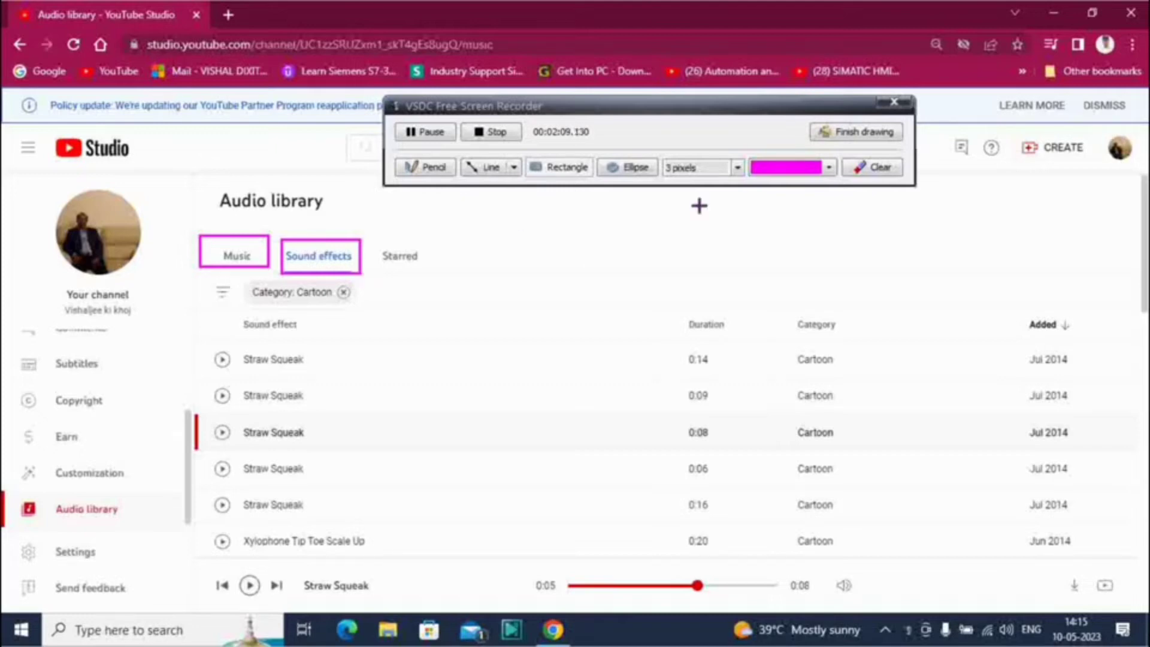
left_click(848, 137)
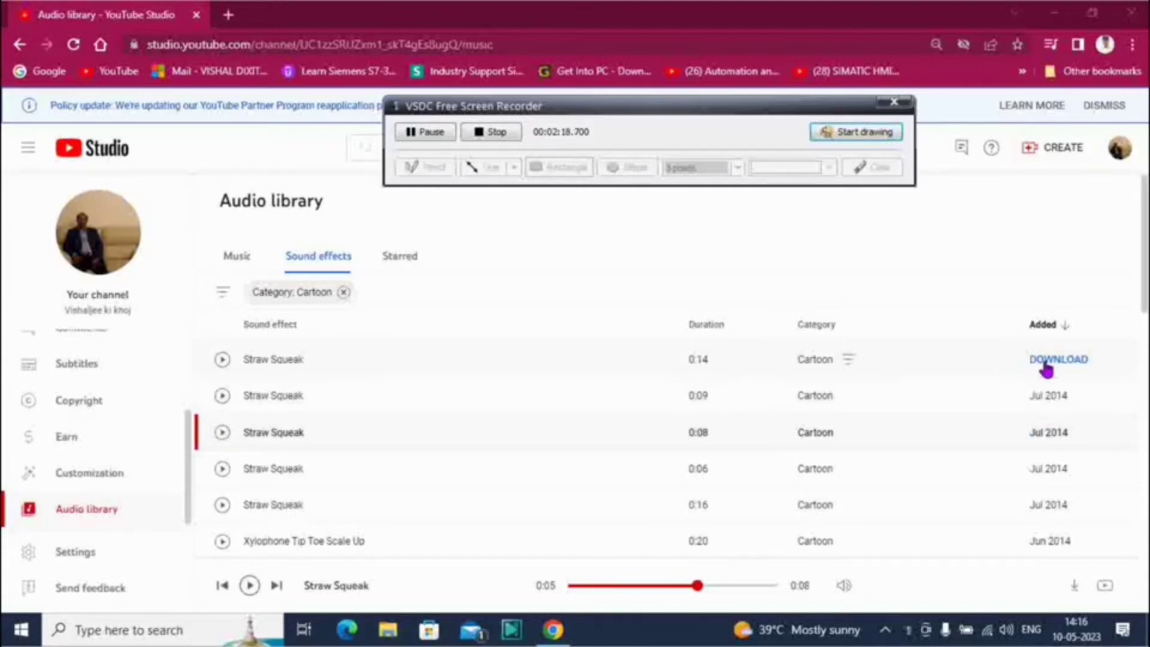
Start downloading the 0:14 Straw Squeak sound effect as an MP3, then cancel the save.
left_click(1046, 363)
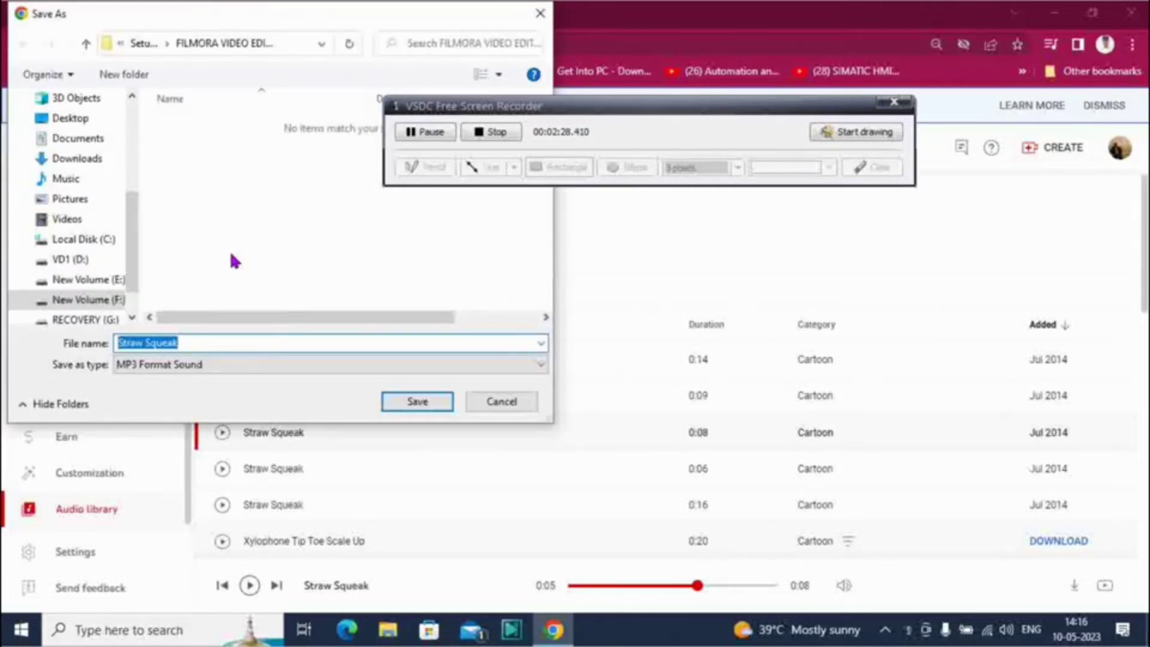
left_click(495, 405)
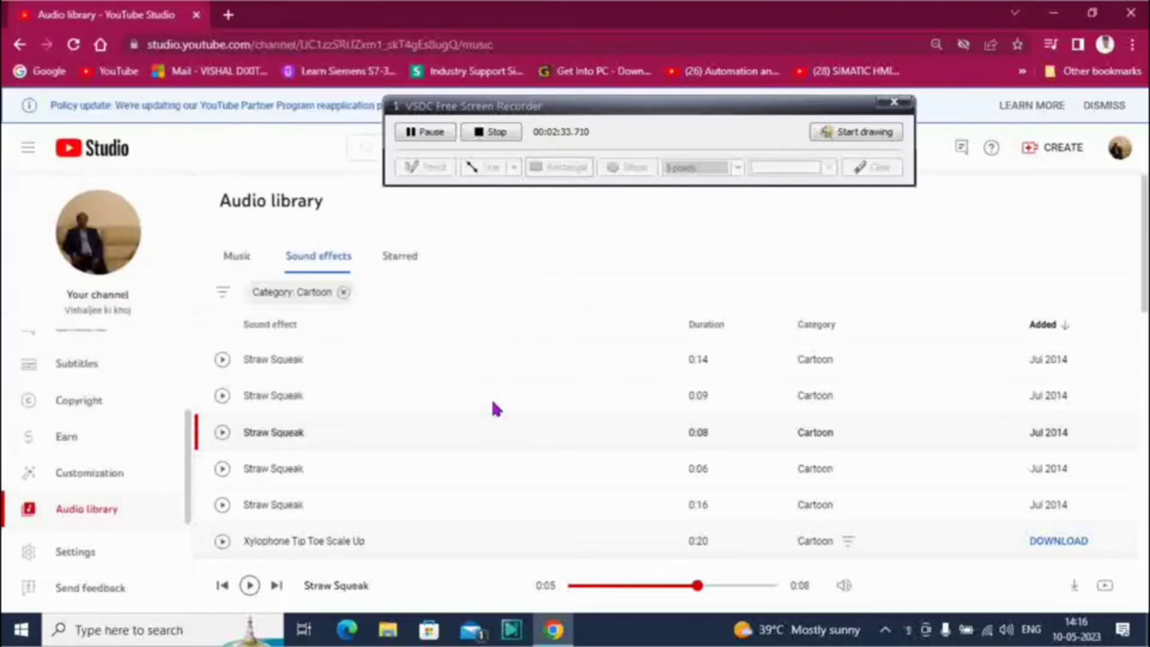
Show the library's music tracks and filter them to Attribution not required.
left_click(237, 256)
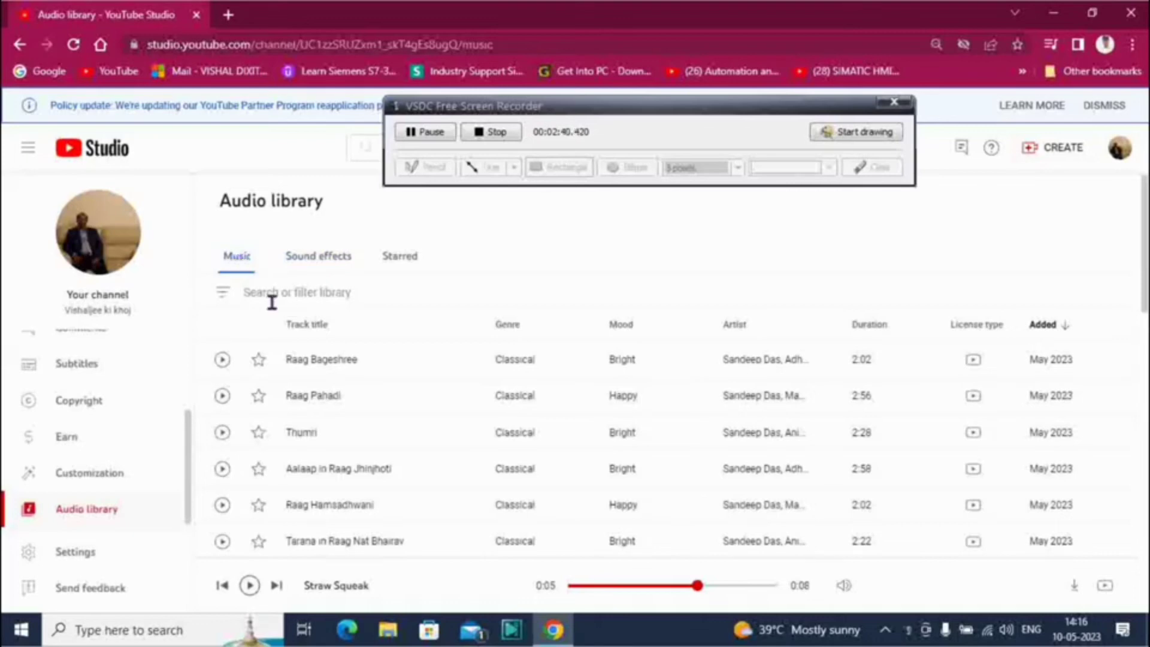
left_click(225, 295)
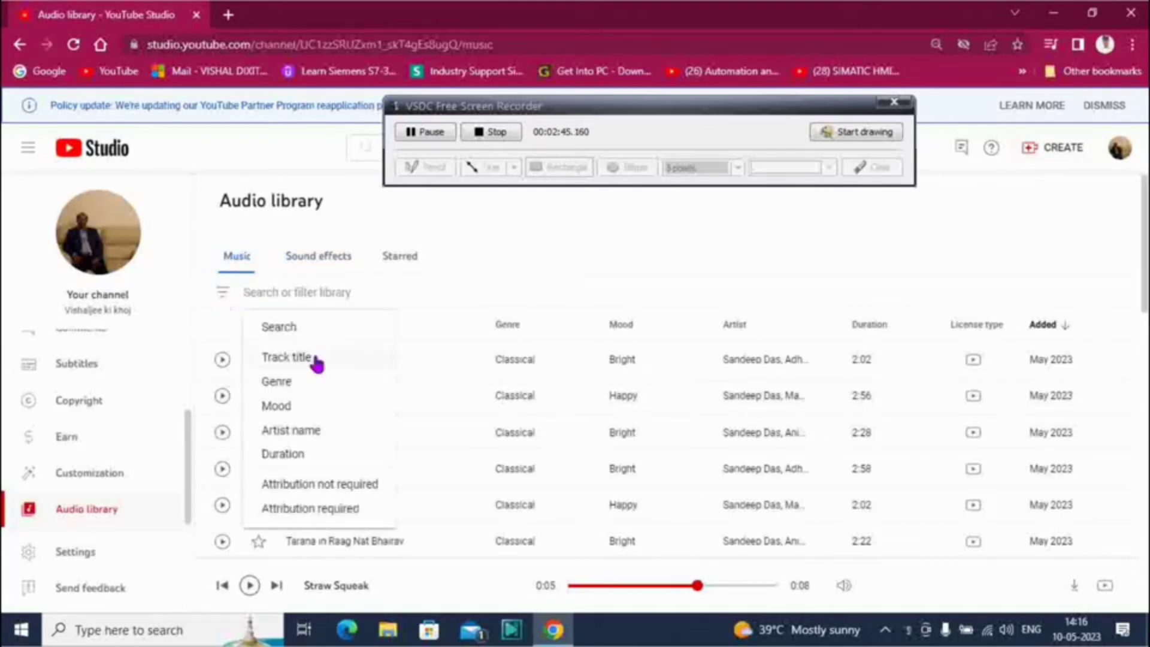
left_click(863, 134)
left_click(560, 167)
left_click(315, 484)
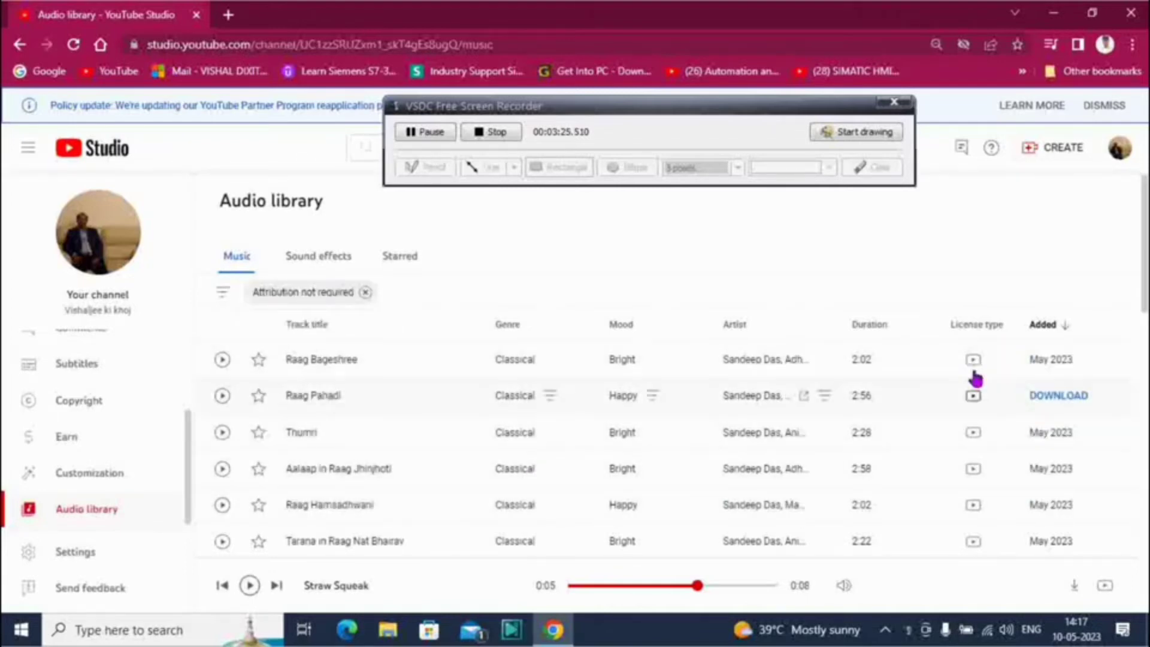
Mark the License type column with a magenta on-screen rectangle, then finish drawing.
key("shift+F8")
mouse_move(941, 308)
left_mouse_down()
mouse_move(1030, 630)
mouse_move(1019, 629)
mouse_move(1004, 588)
left_mouse_up()
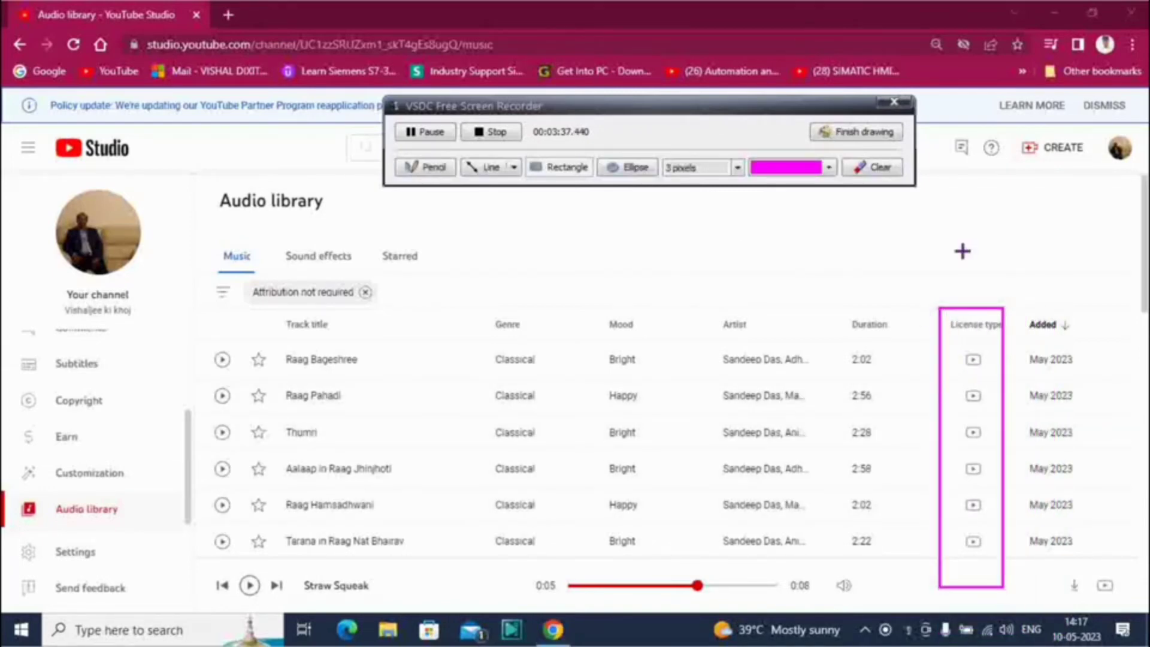
left_click(862, 133)
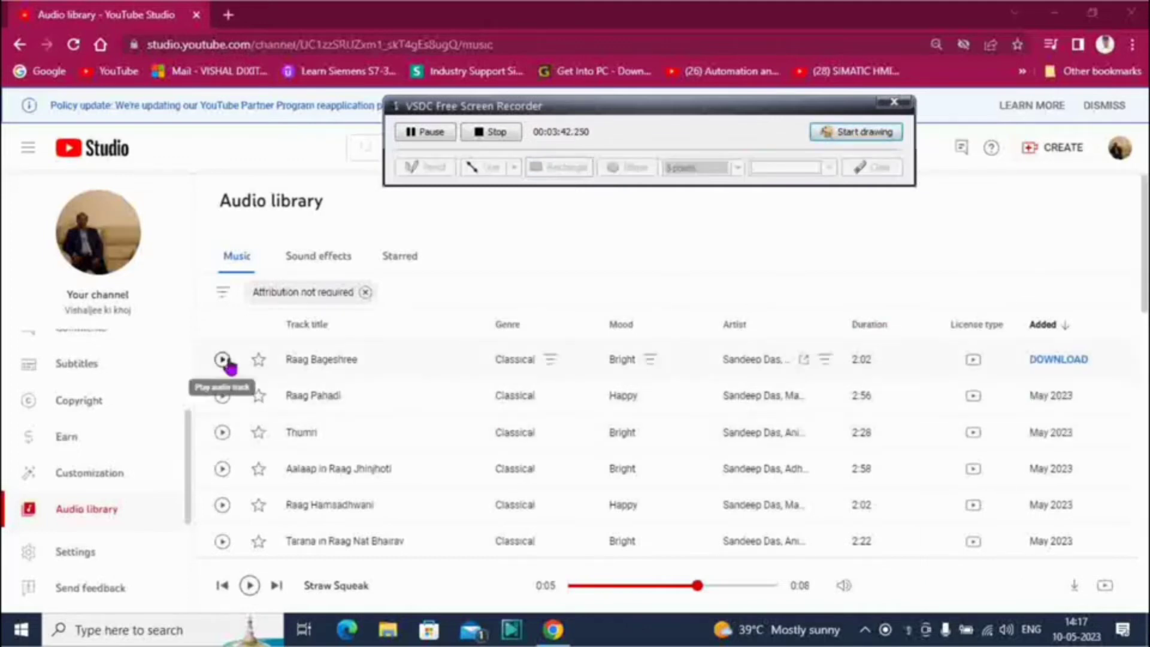
left_click(222, 295)
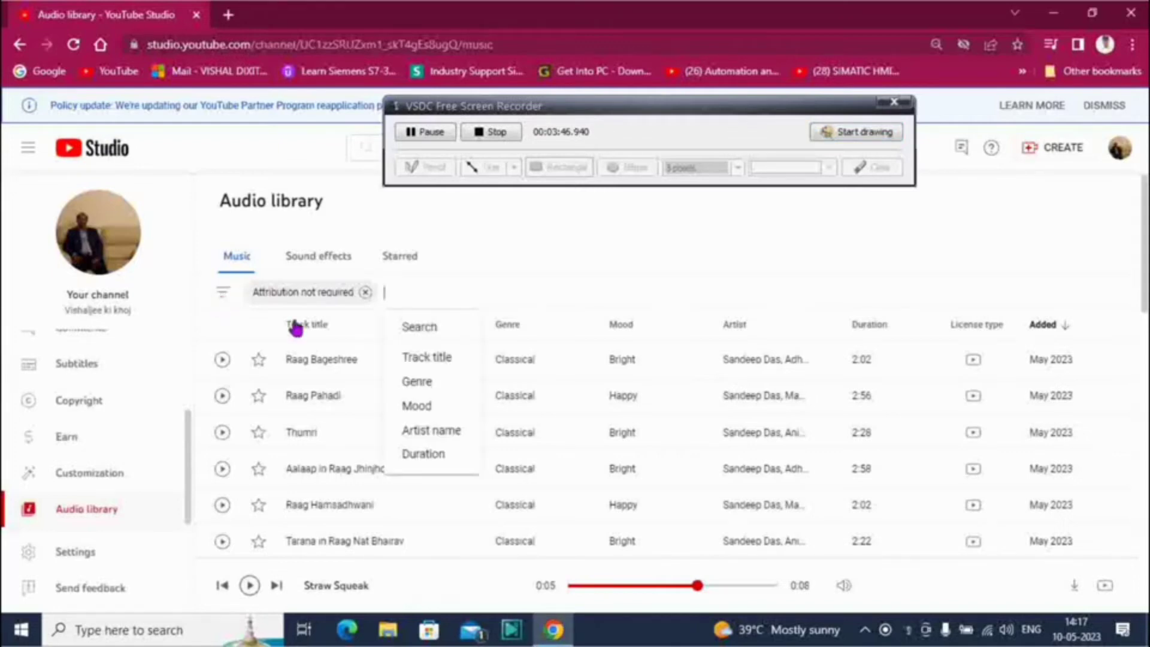
left_click(432, 433)
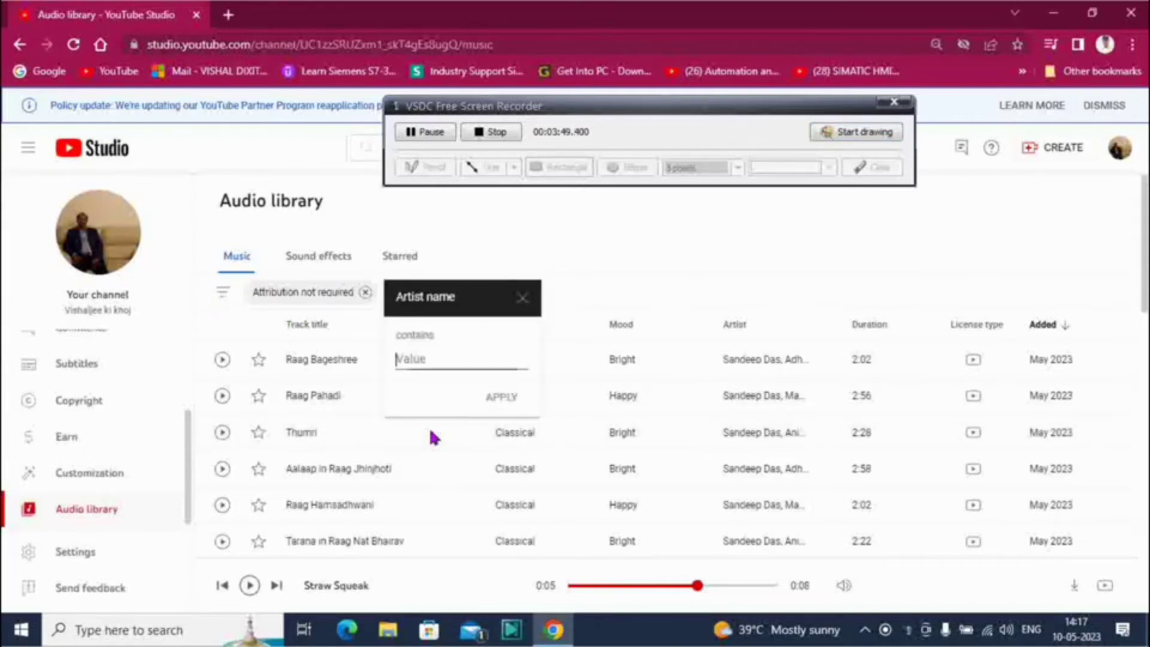
left_click(524, 296)
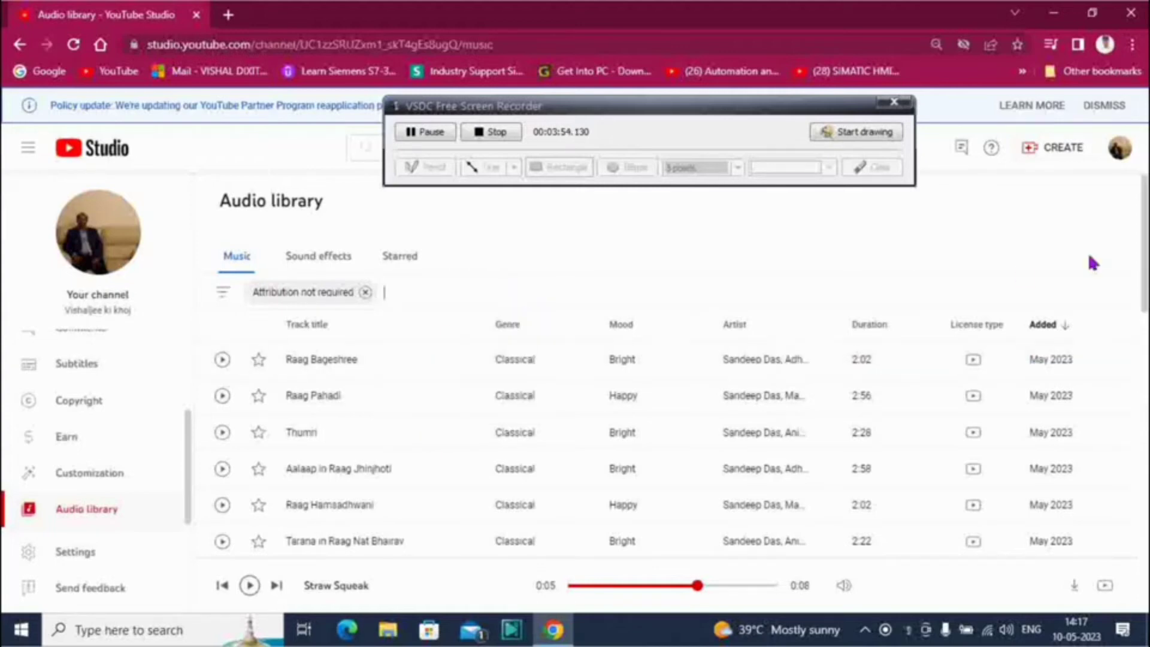
Go to the next page of tracks and preview In Eternity We'll Meet, Temple Of Freedom, Raga Of Thousand Suns and The Bazaar Canon.
left_click_drag(1142, 270, 1141, 565)
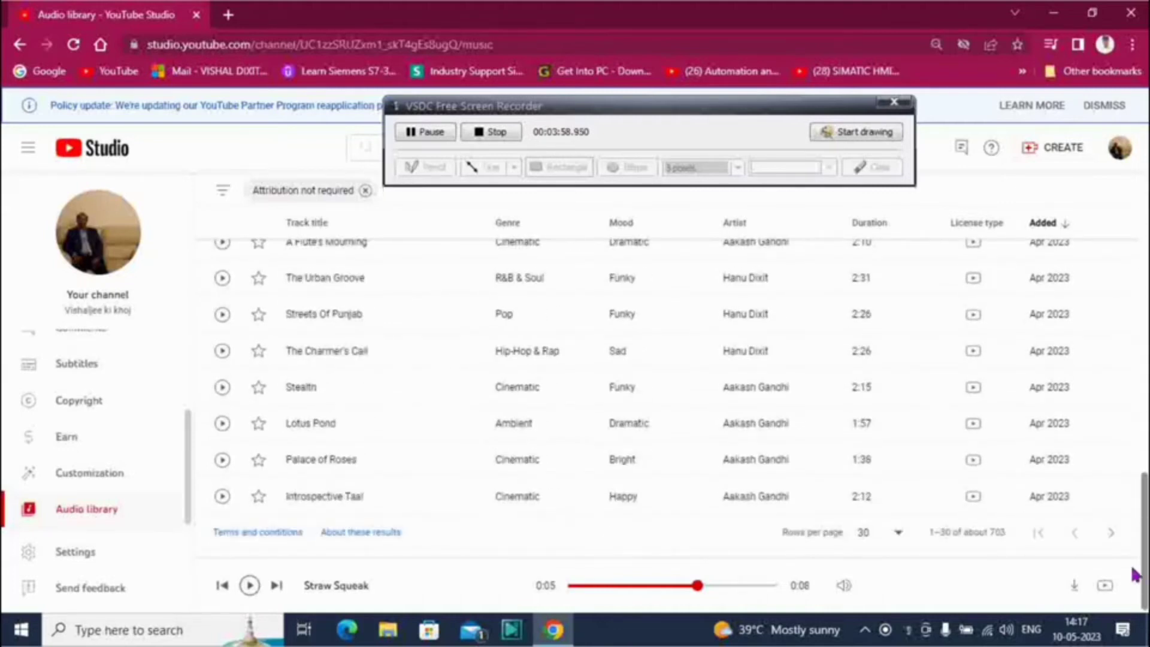
left_click(1111, 535)
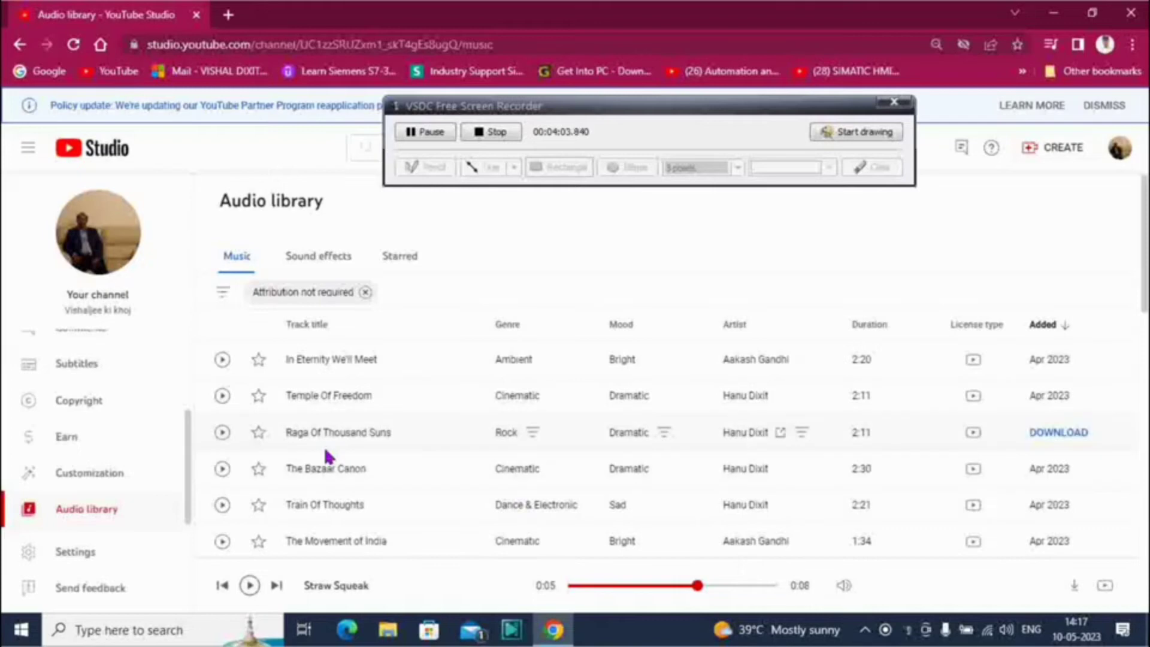
left_click(221, 360)
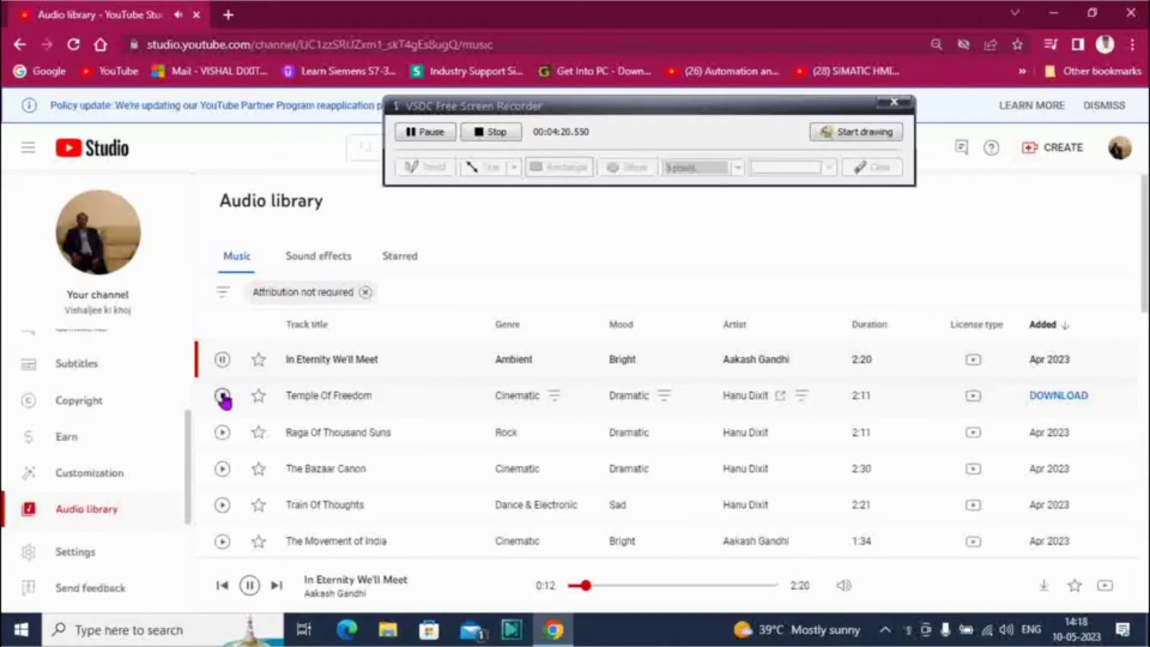
left_click(223, 396)
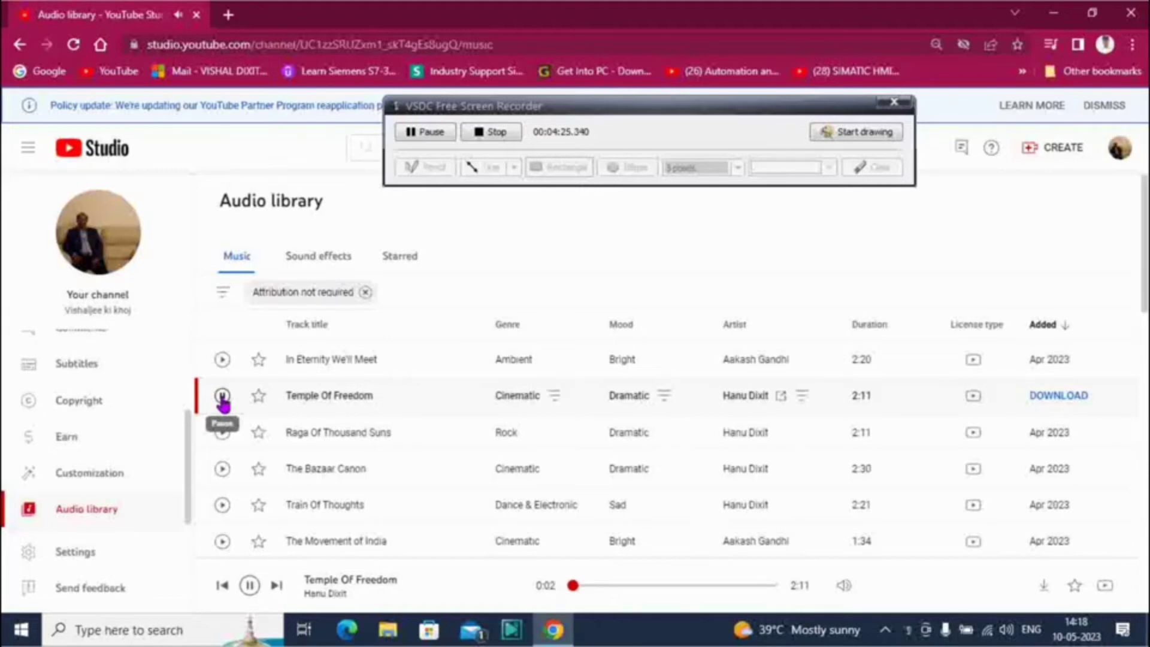
left_click(223, 400)
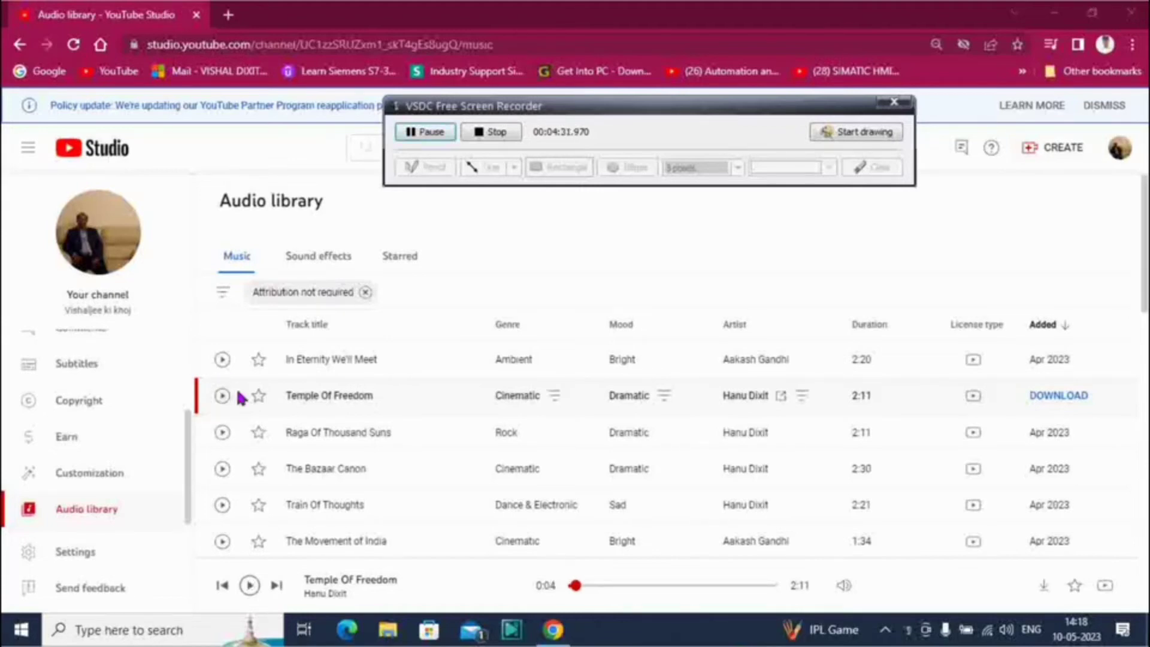
left_click(222, 432)
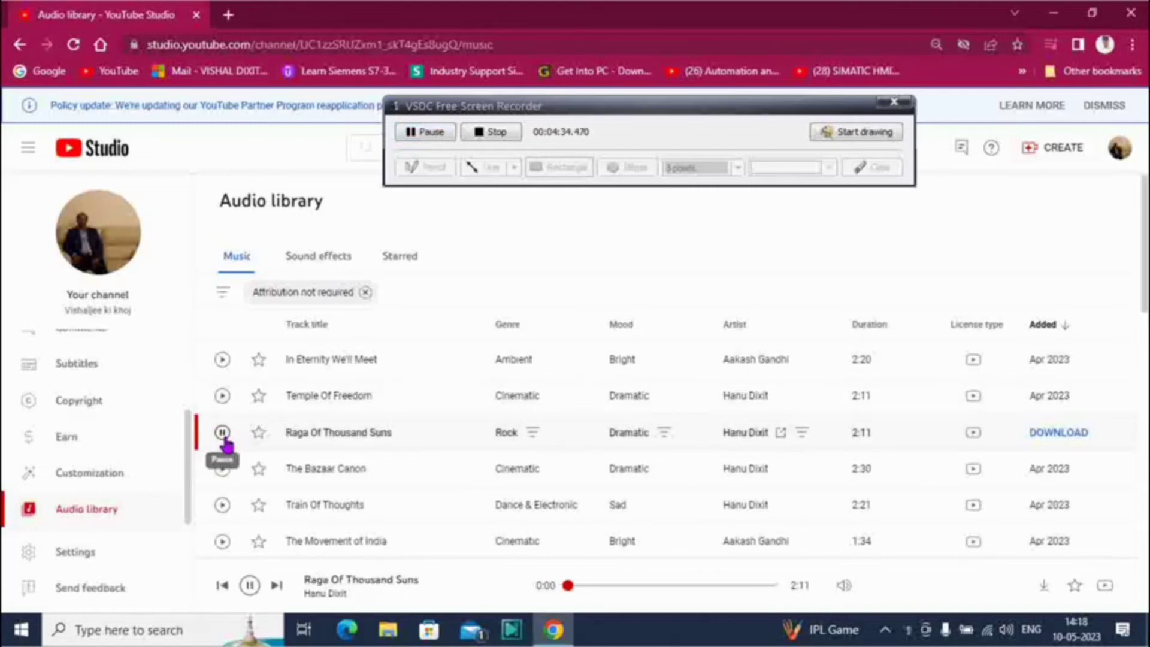
left_click(222, 470)
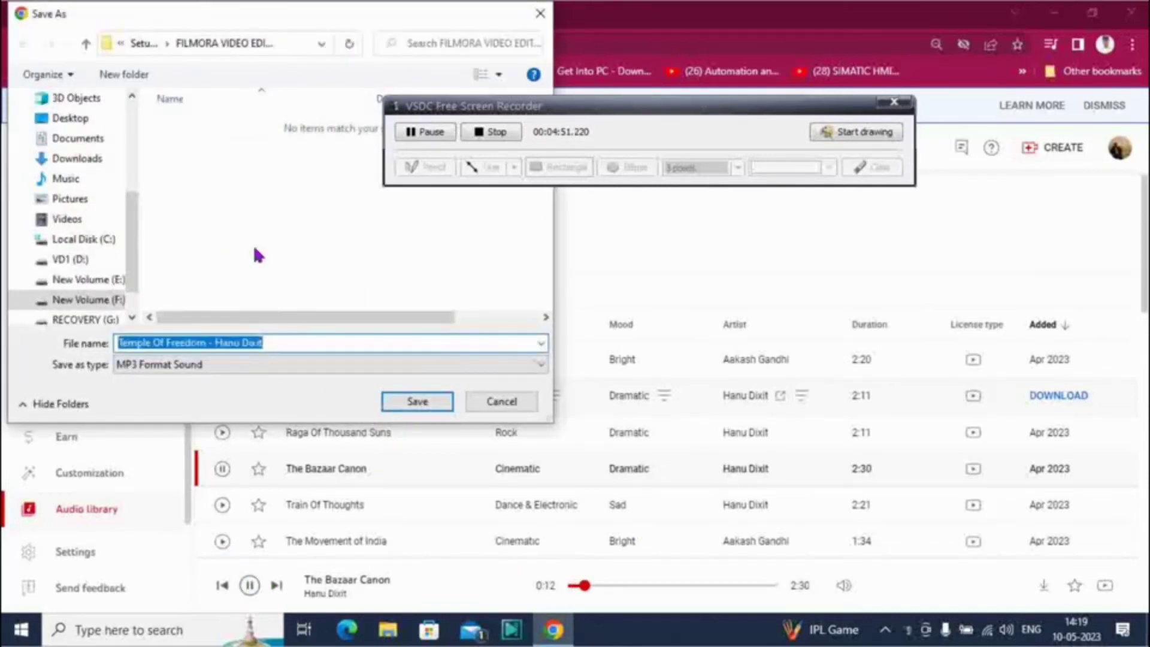
Save the Temple Of Freedom track to the Desktop as an MP3 and pause the playback of The Bazaar Canon.
left_click(64, 119)
left_click(403, 402)
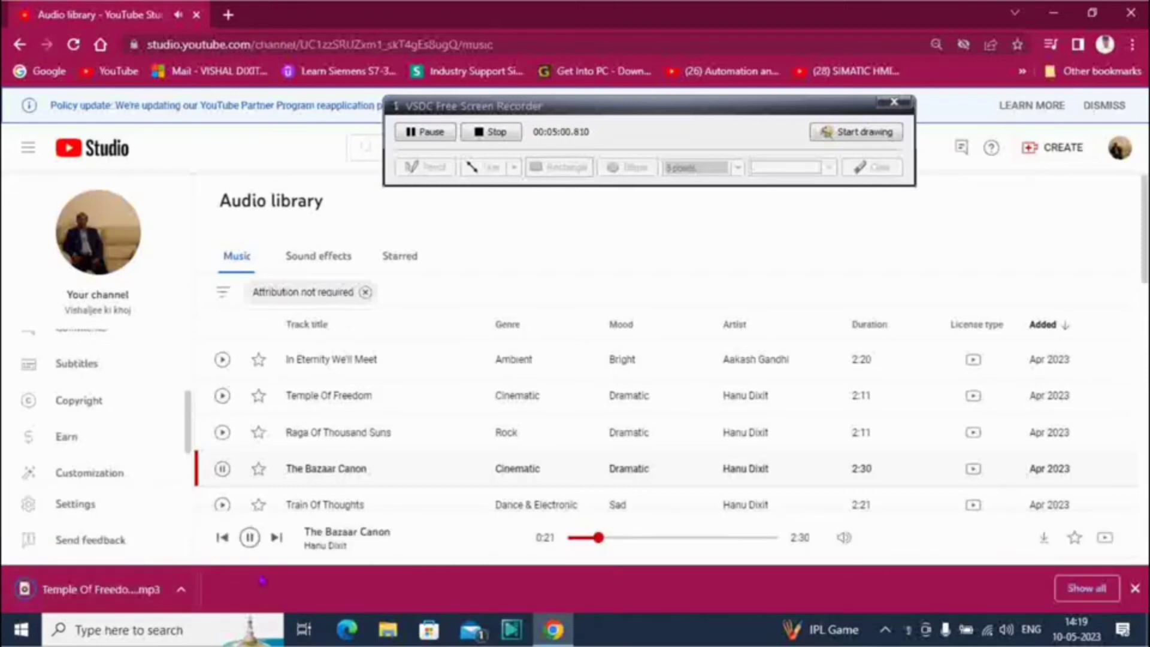
left_click(250, 539)
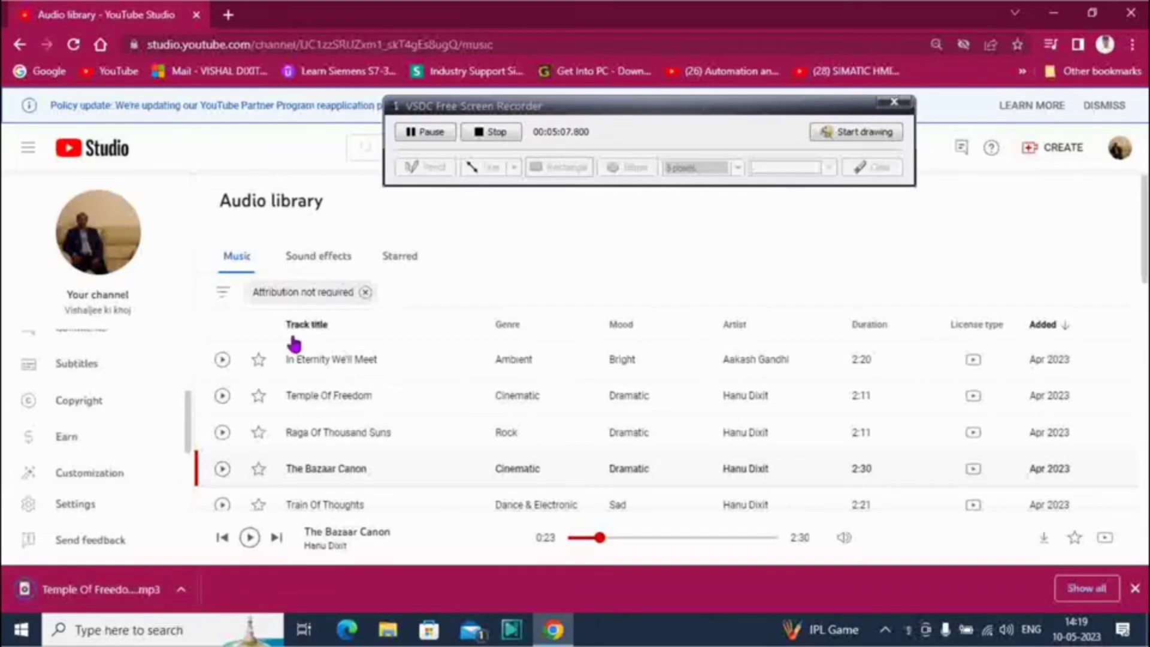
Replace the music filter with Attribution required and view the license details of Merry Go - Silent Film Light.
left_click(365, 292)
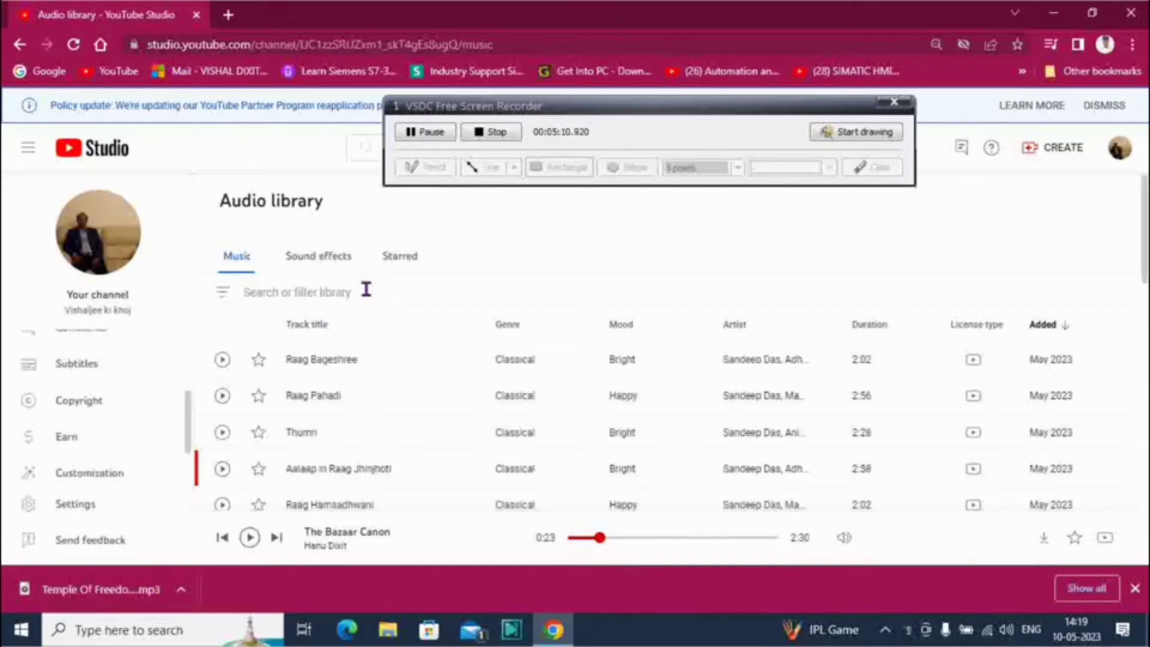
left_click(225, 293)
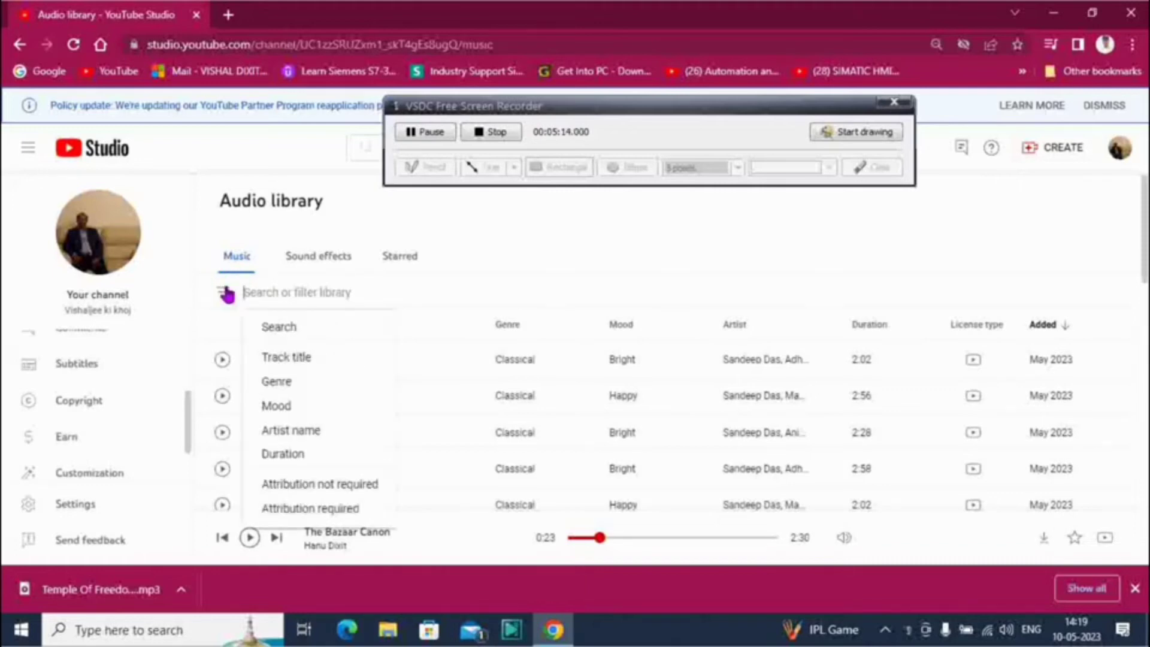
left_click(314, 509)
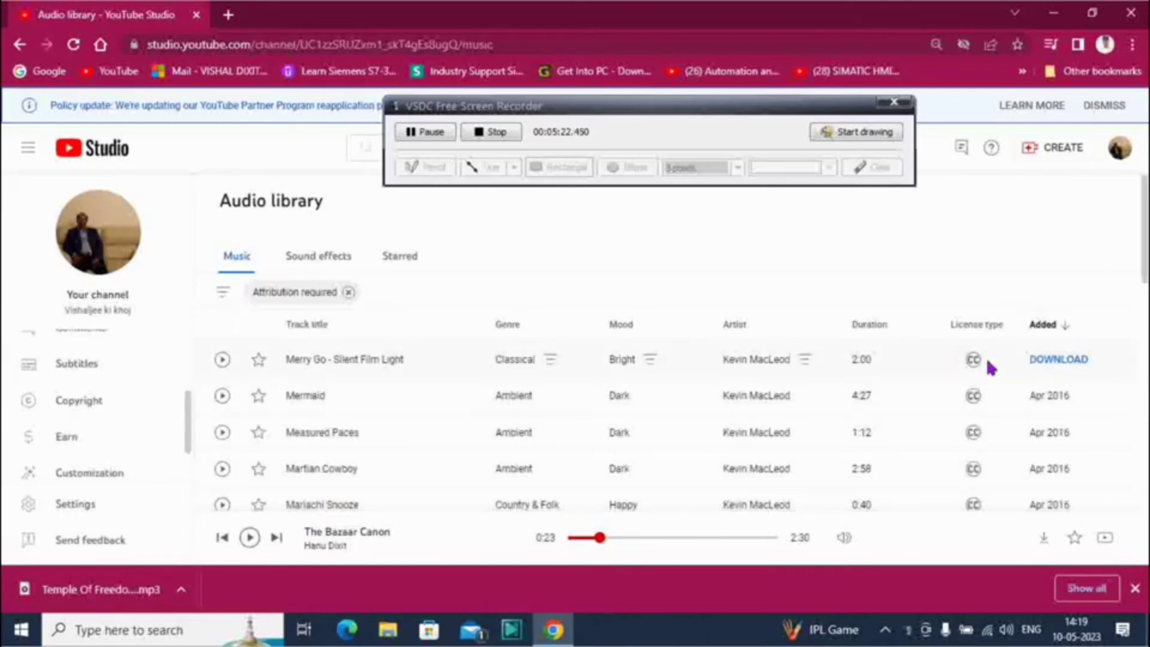
mouse_move(977, 364)
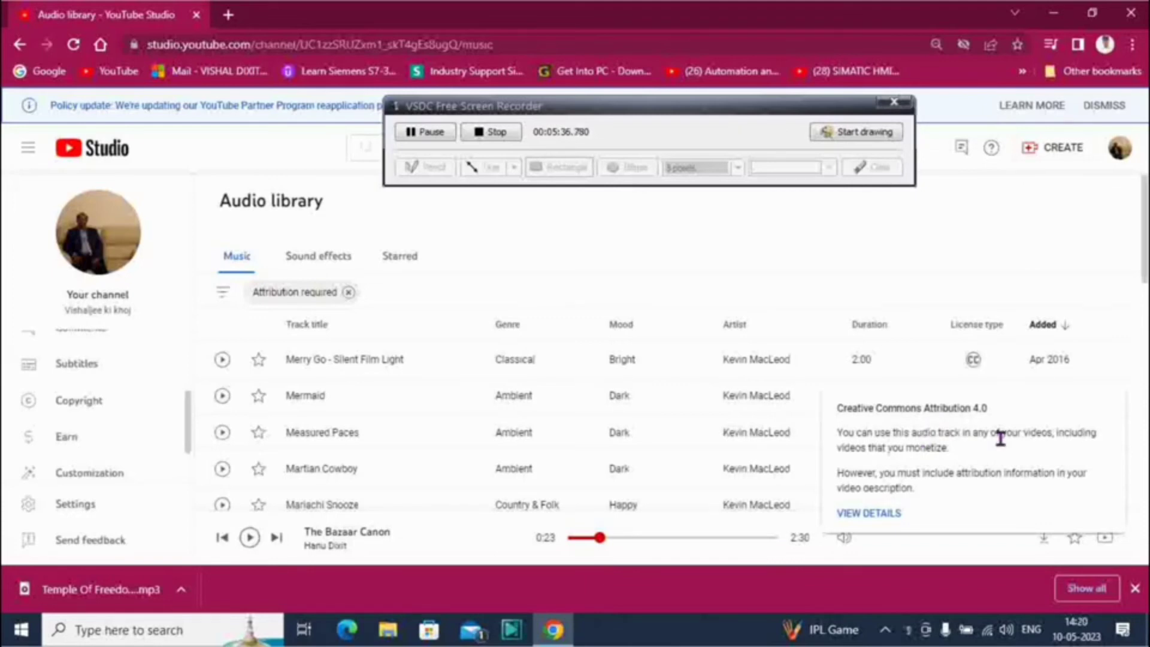
left_click(886, 517)
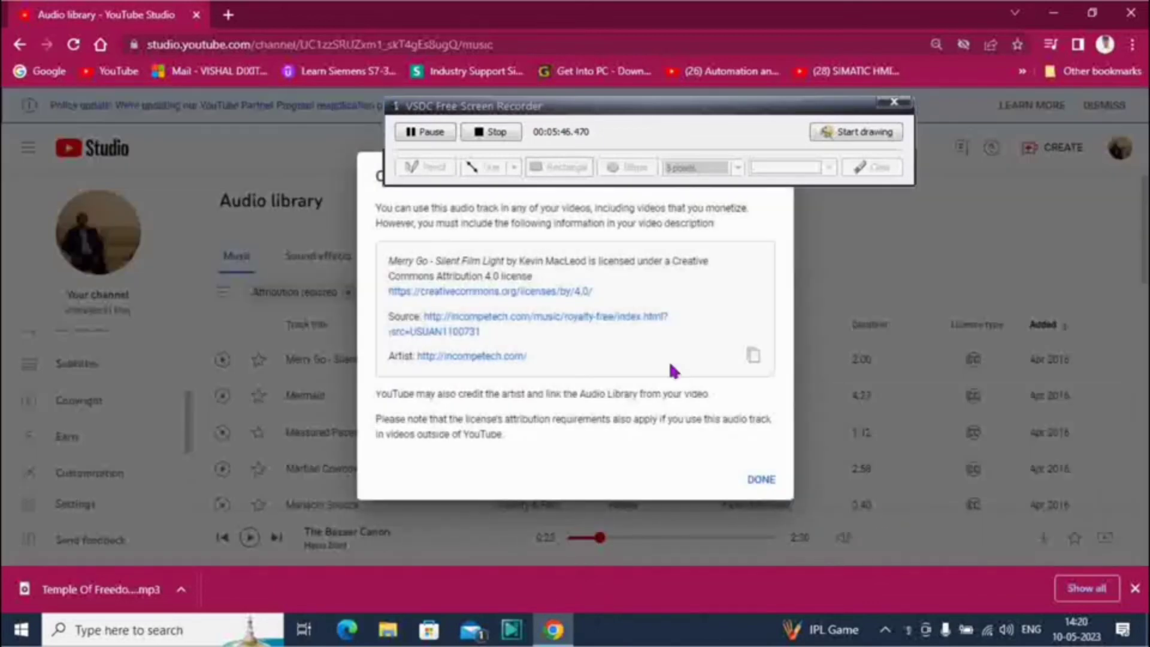
Move the recorder panel clear of the license dialog, mark the attribution text with a magenta on-screen rectangle, and finish drawing.
left_click_drag(632, 112, 656, 15)
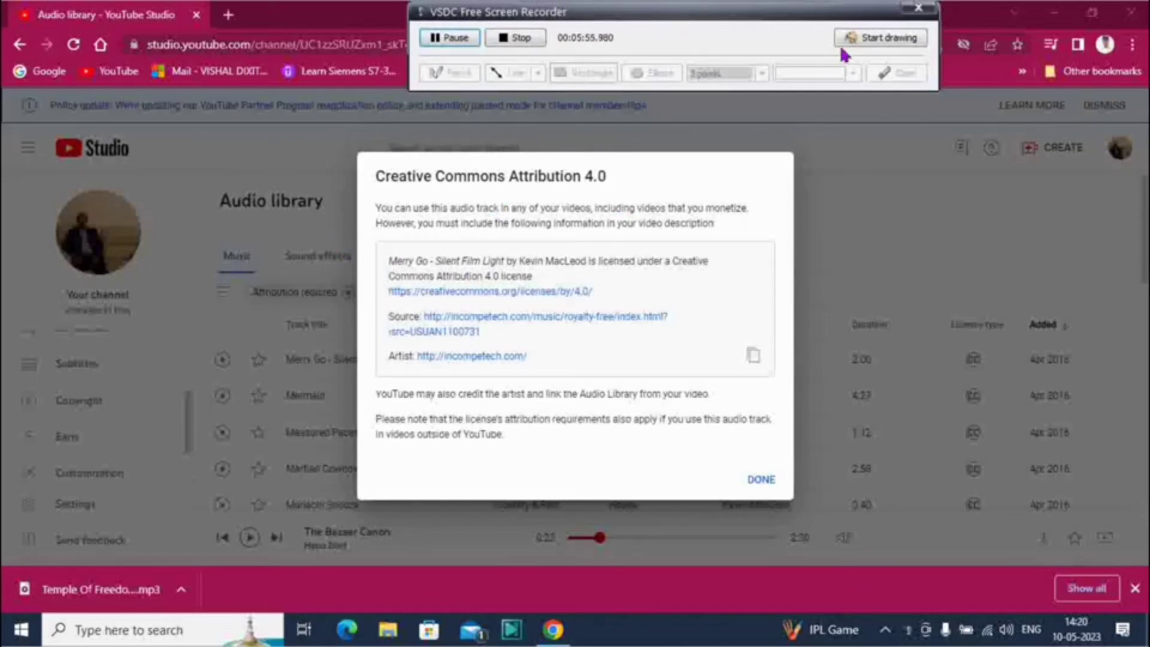
left_click(857, 40)
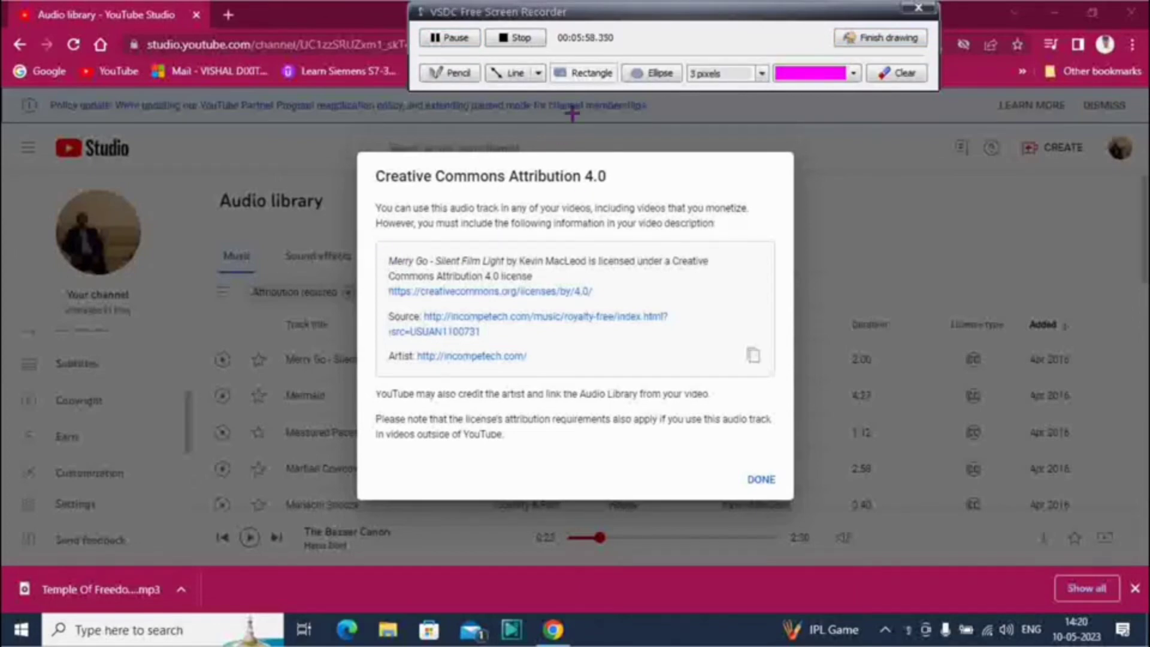
left_click_drag(382, 244, 729, 367)
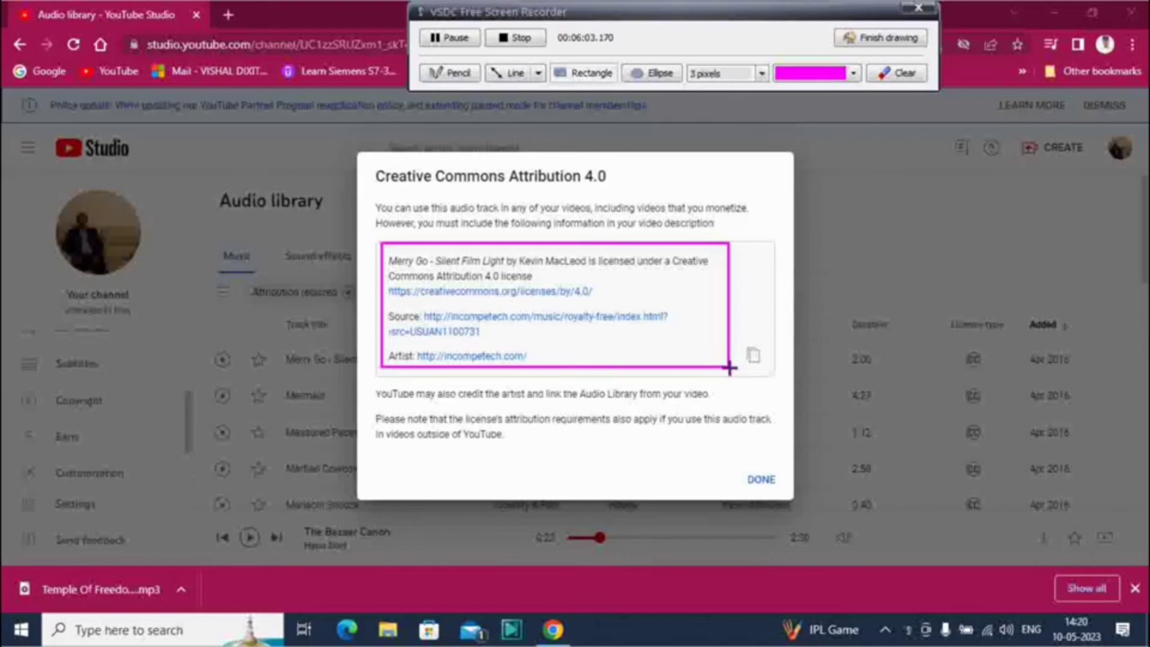
left_click(892, 39)
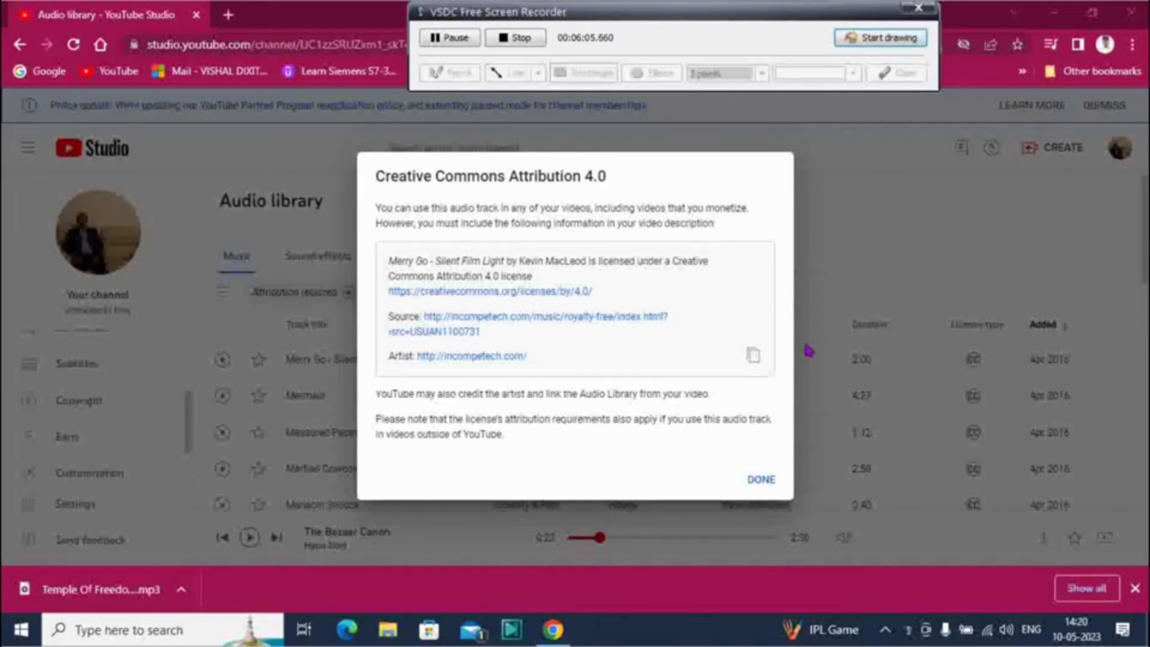
Copy the attribution text of Merry Go - Silent Film Light and close the license details.
left_click(754, 357)
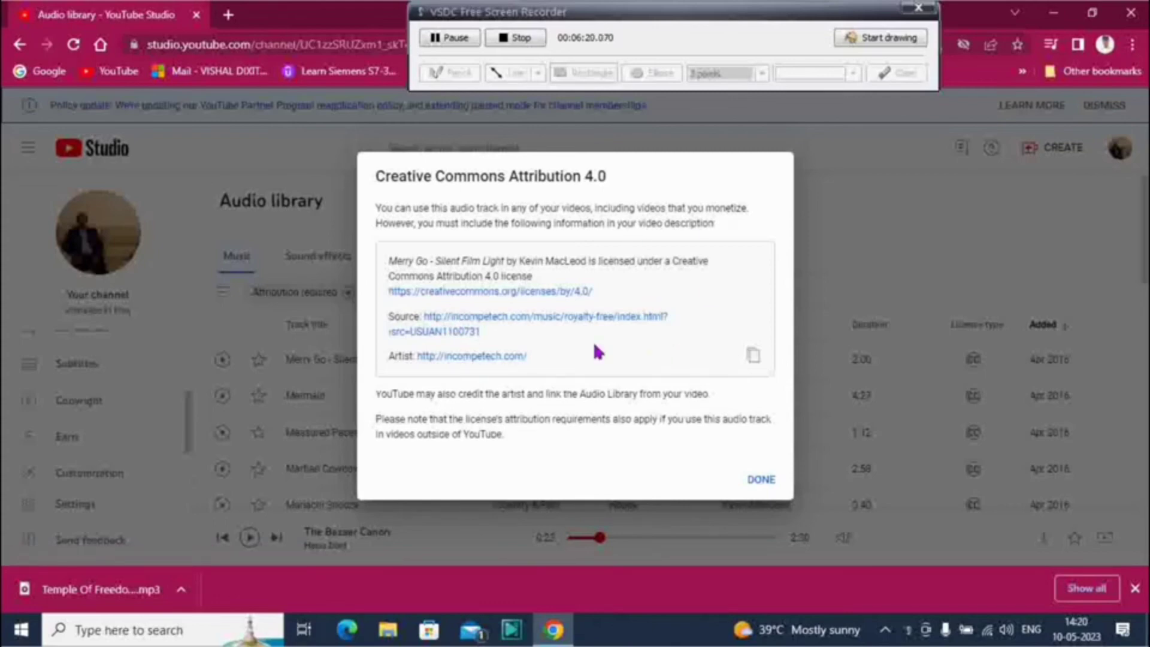
left_click(762, 480)
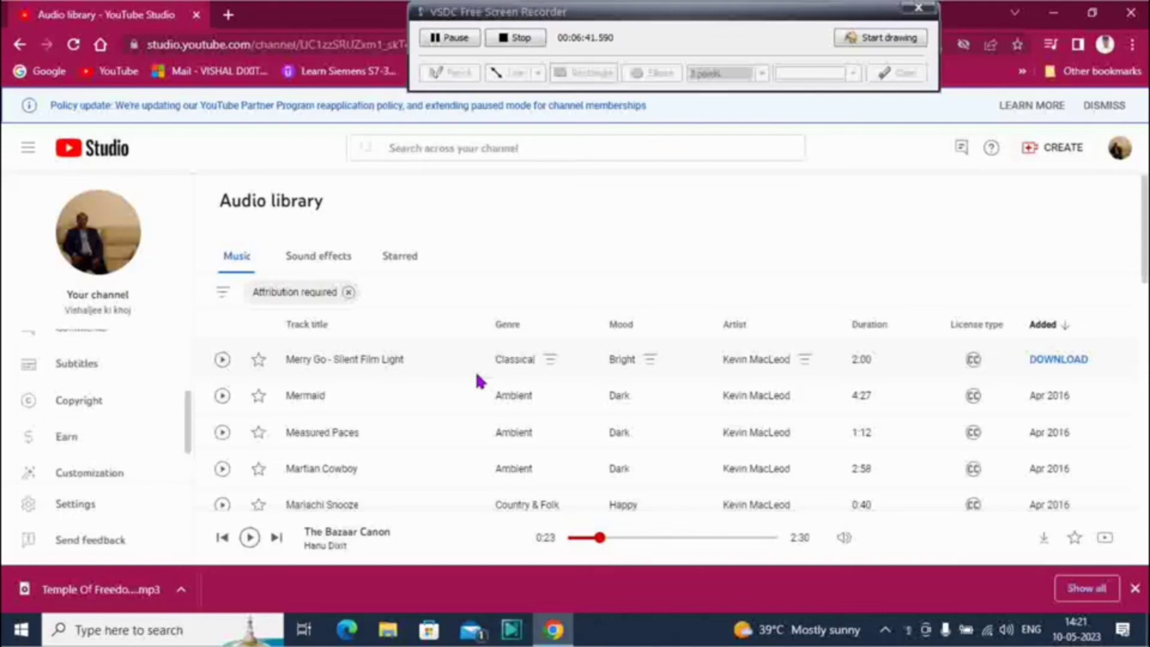
Clear the Attribution required filter and minimize the browser to show the desktop.
left_click(349, 293)
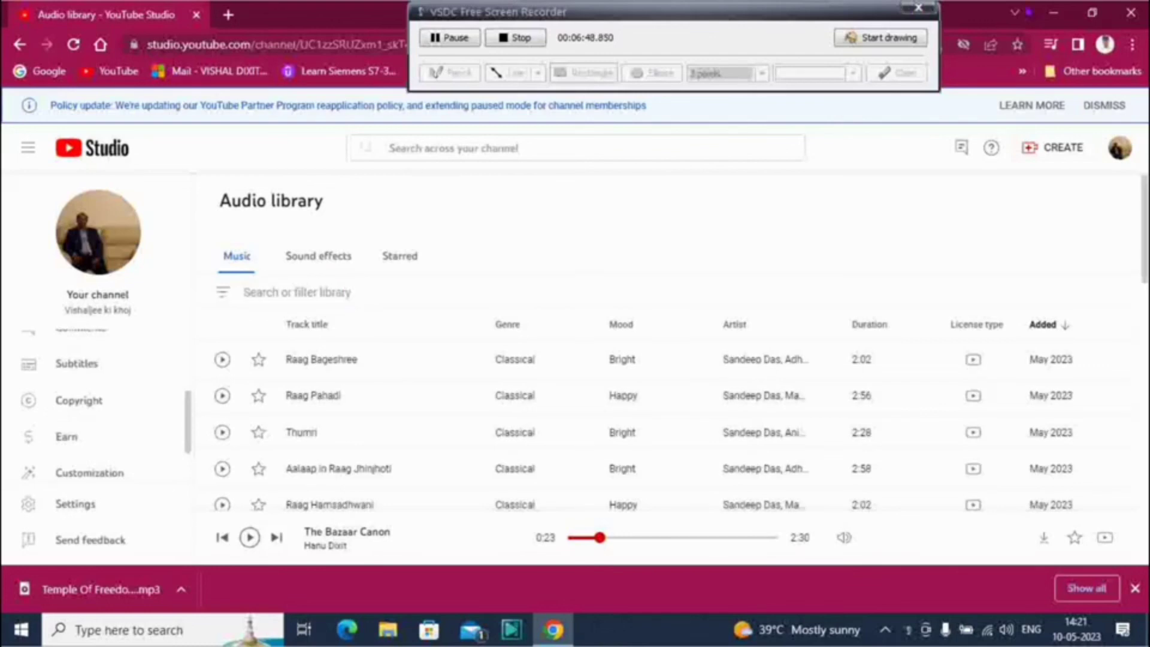
left_click(1056, 16)
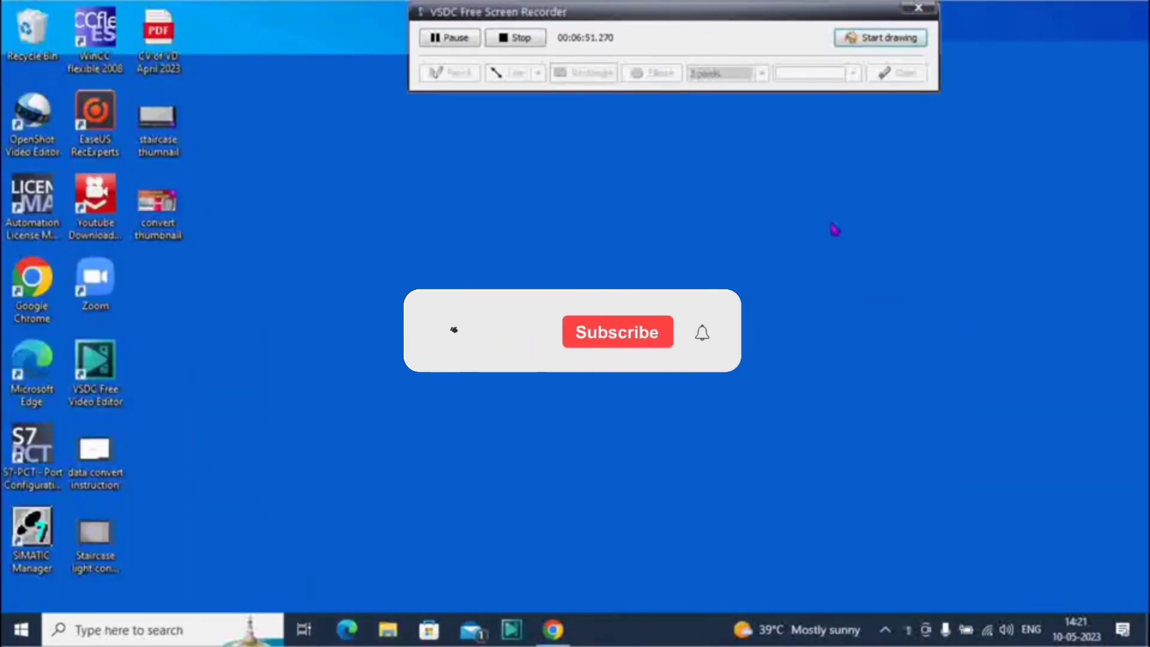
left_click_drag(732, 18, 435, 142)
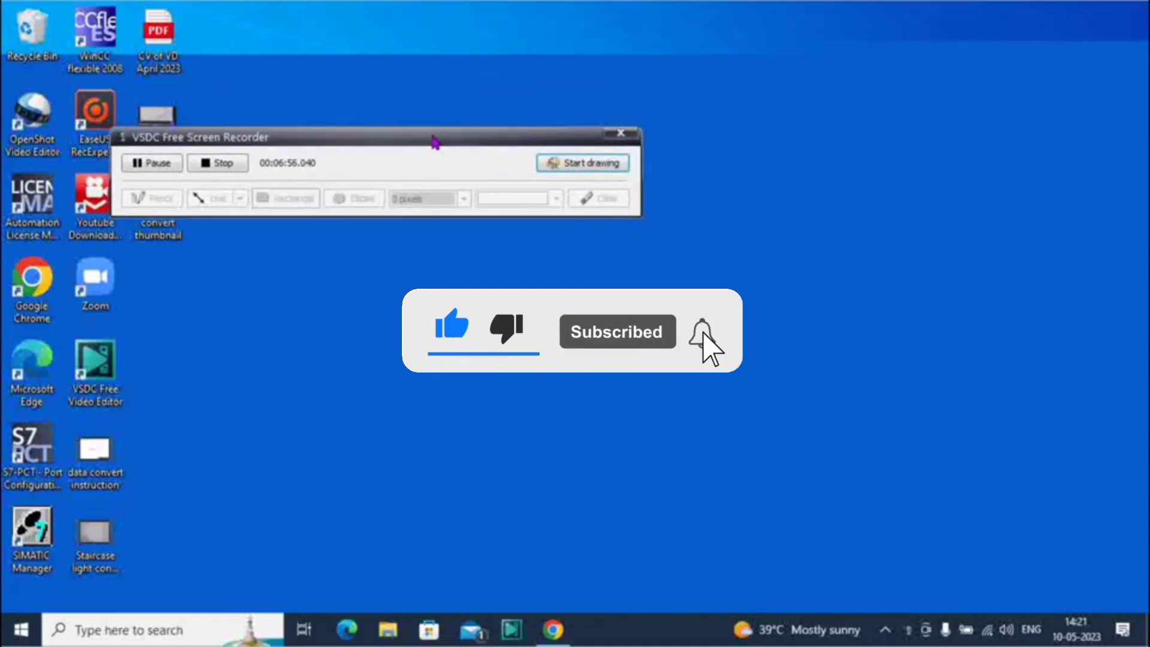